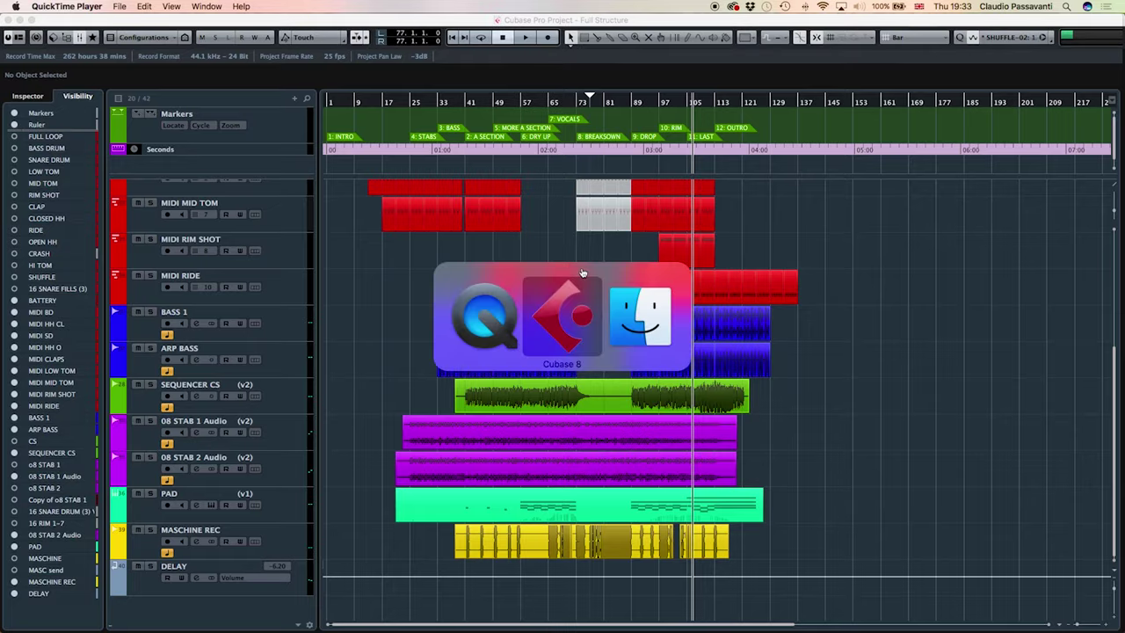
# Import the CRASH 1, CRASH 2, CRASH REV and RAISER WAVs from Finder onto separate new tracks.
pyautogui.press('super+Tab')
pyautogui.click(532, 143)
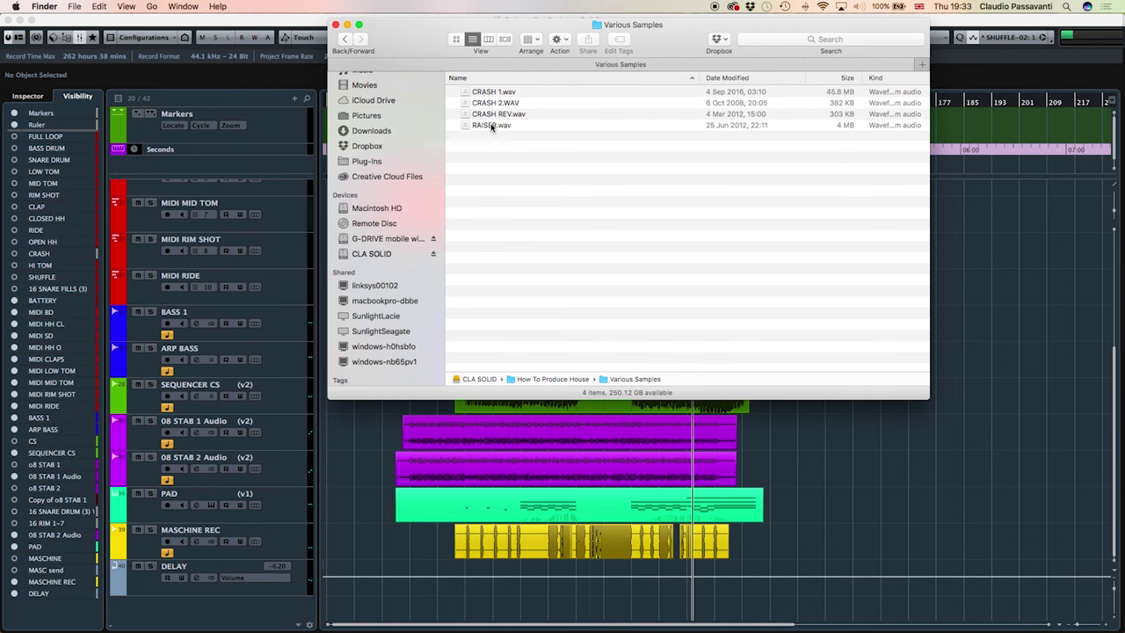
pyautogui.click(492, 126)
pyautogui.keyDown('shift'); pyautogui.click(489, 93); pyautogui.keyUp('shift')
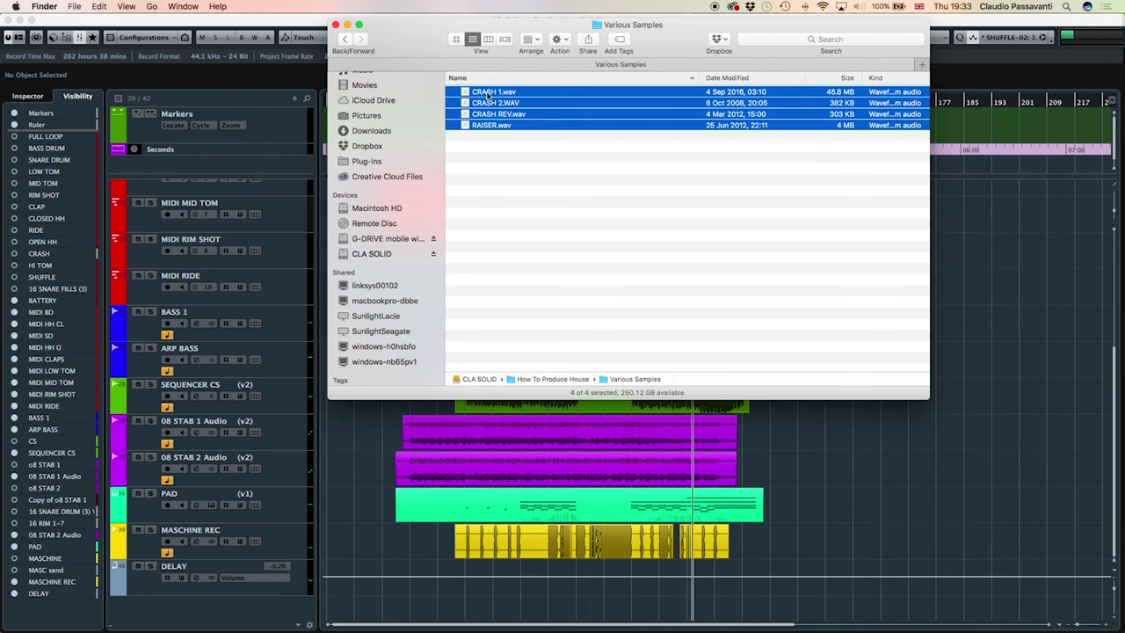
pyautogui.moveTo(489, 93); pyautogui.dragTo(467, 614)
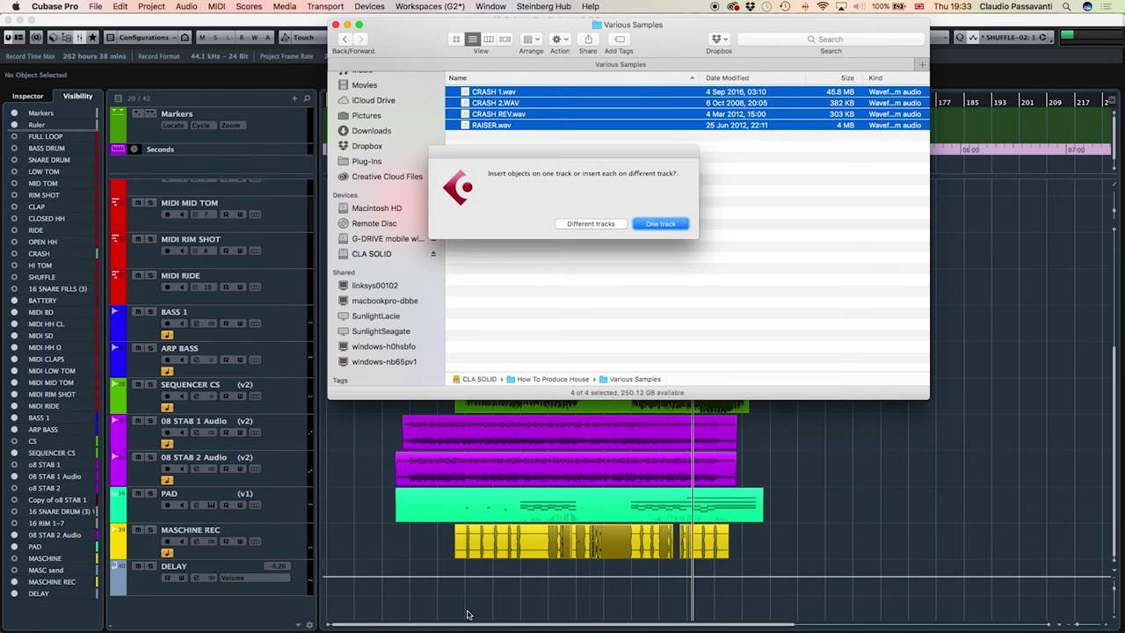
pyautogui.click(601, 226)
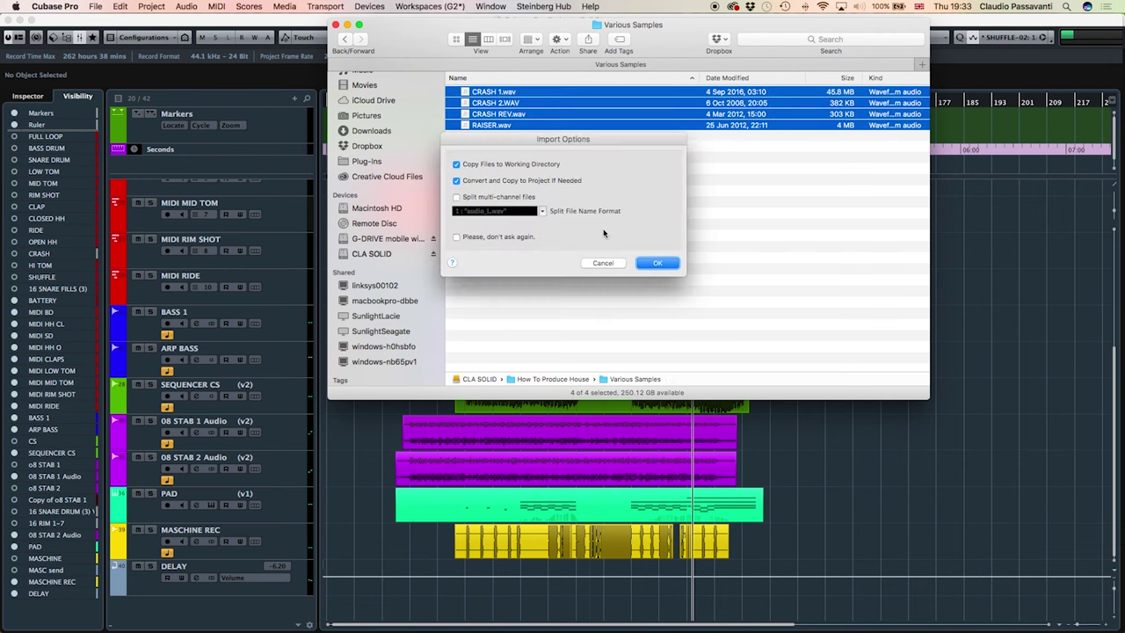
pyautogui.click(661, 263)
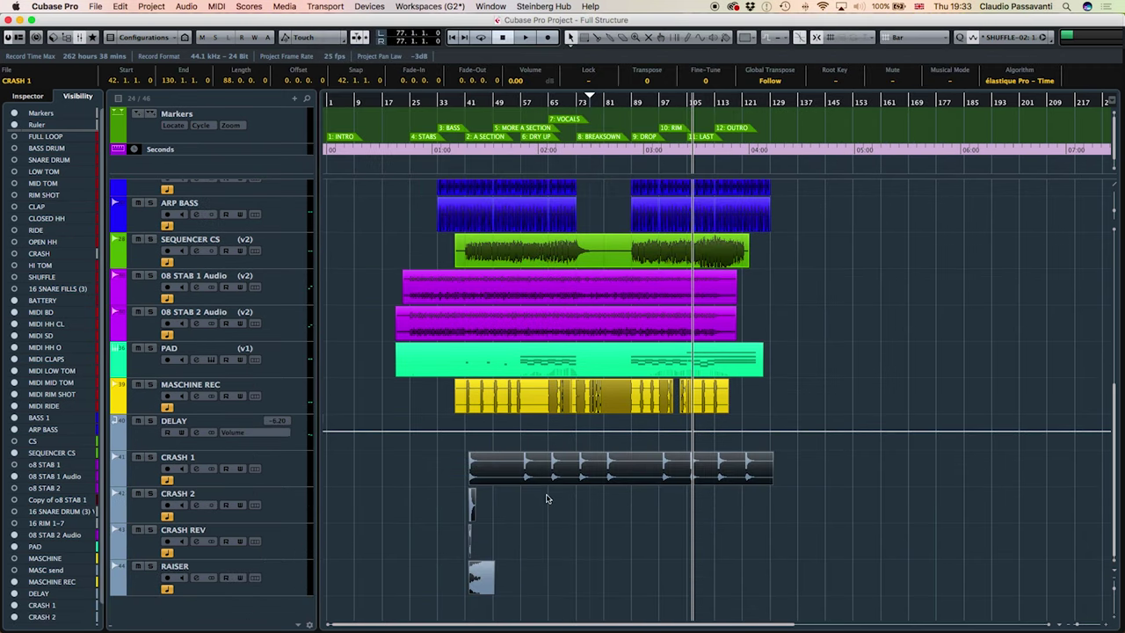
# Colour the four sample tracks Tangerine 1 and trim the CRASH 1 event to one short hit.
pyautogui.click(297, 470)
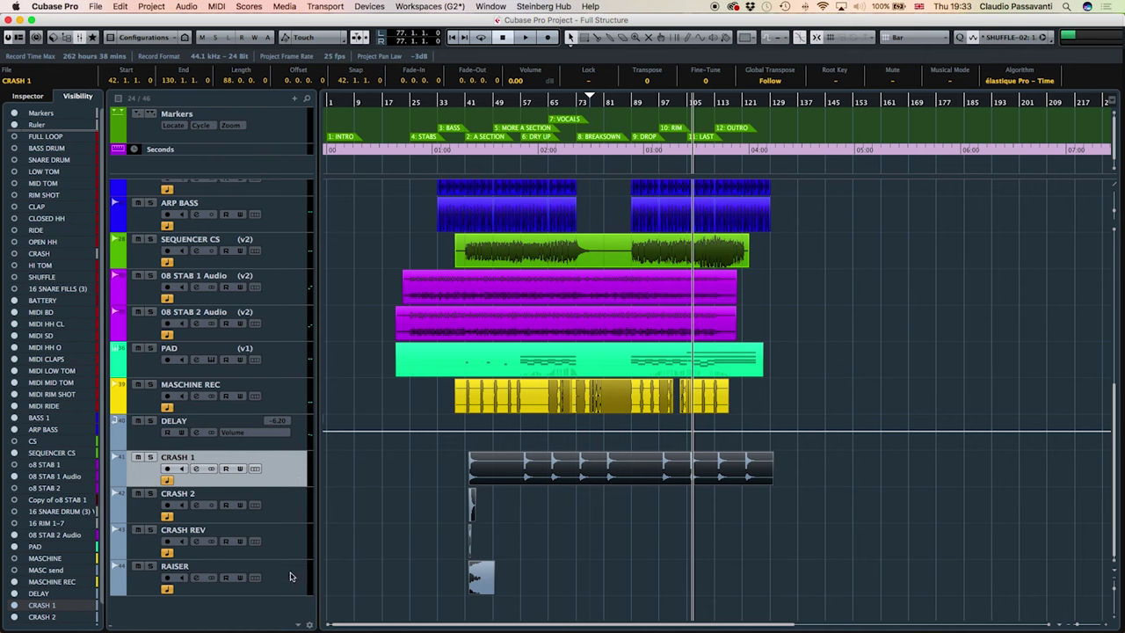
pyautogui.keyDown('shift'); pyautogui.click(290, 576); pyautogui.keyUp('shift')
pyautogui.click(120, 475)
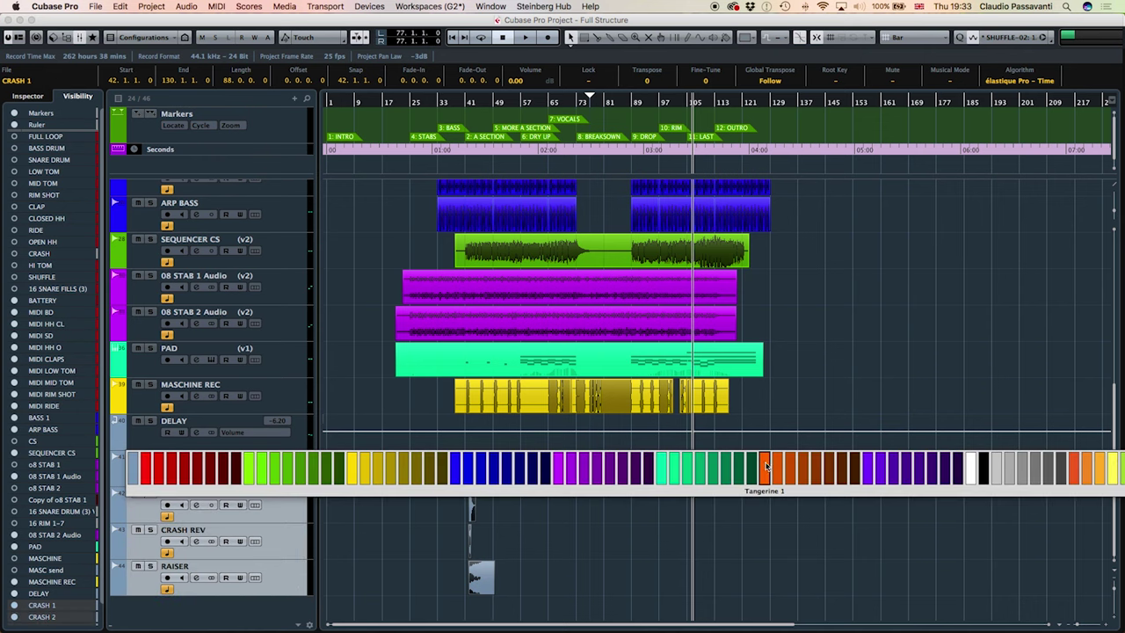
pyautogui.click(766, 467)
pyautogui.rightClick(127, 476)
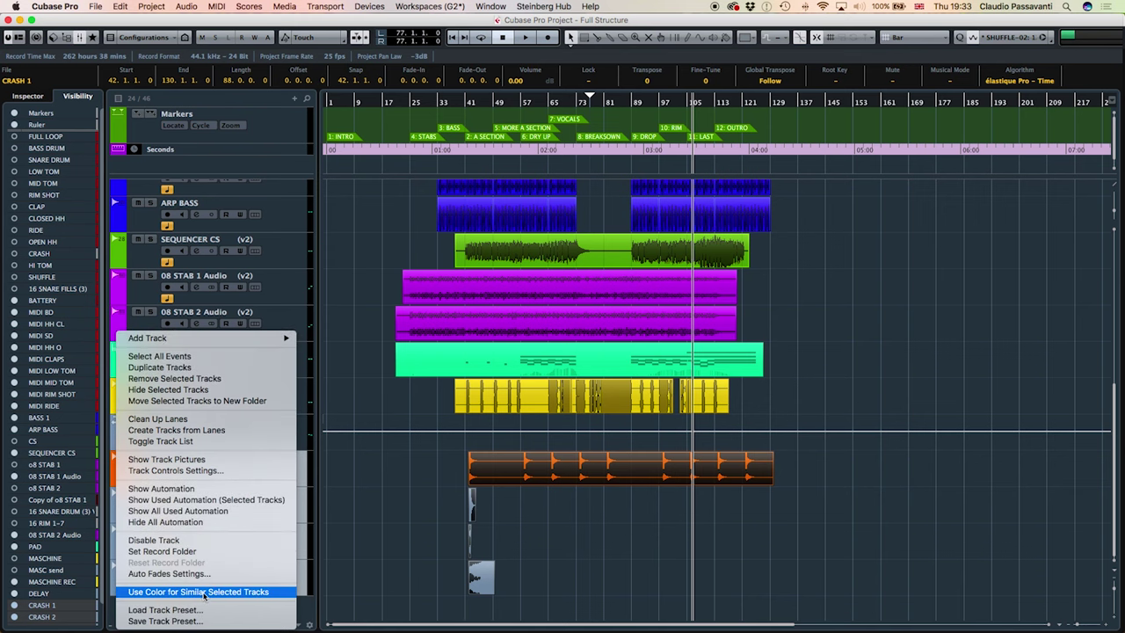
pyautogui.click(198, 591)
pyautogui.click(417, 507)
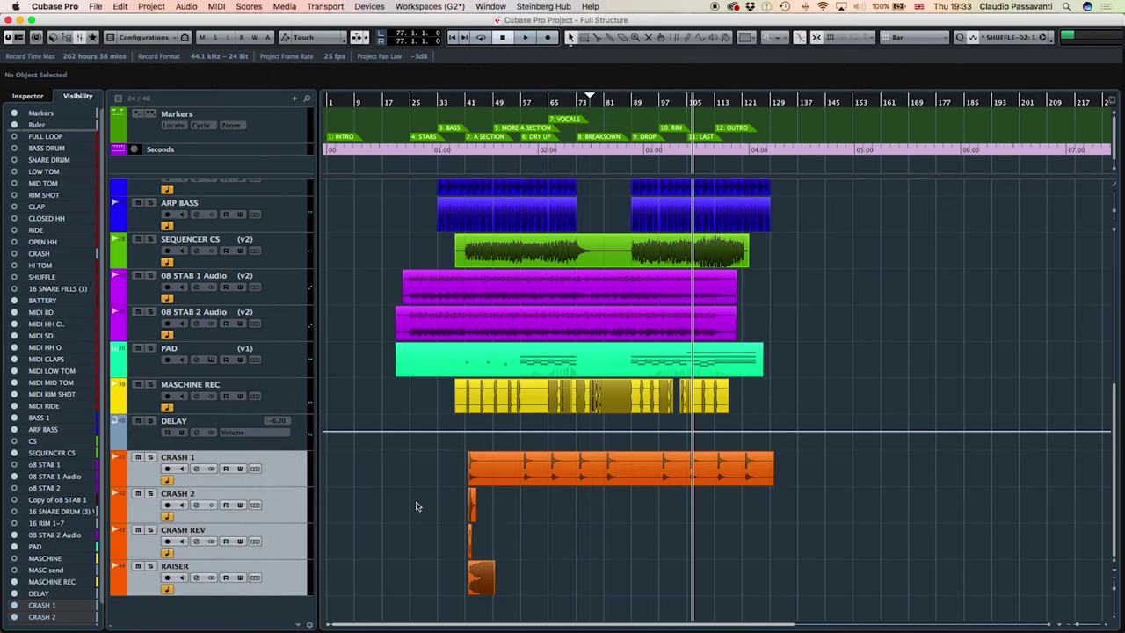
pyautogui.moveTo(771, 482); pyautogui.dragTo(368, 474)
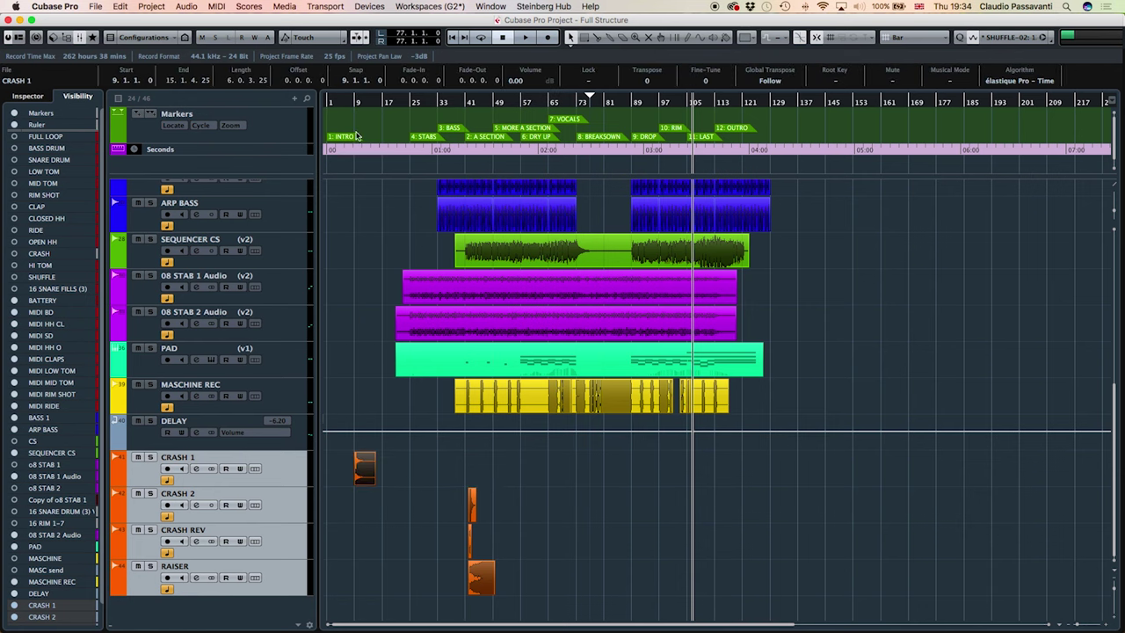
# Move the CRASH 1 hit to bar 1 and lower all sample events to -11.60 dB.
pyautogui.click(348, 100)
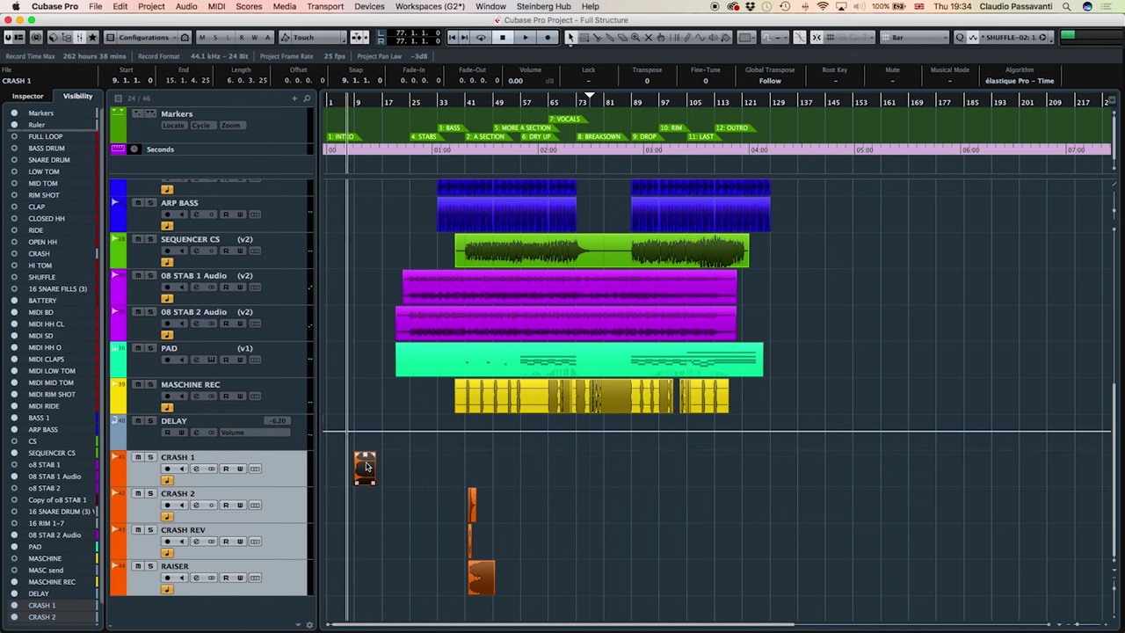
pyautogui.moveTo(367, 467); pyautogui.dragTo(336, 467)
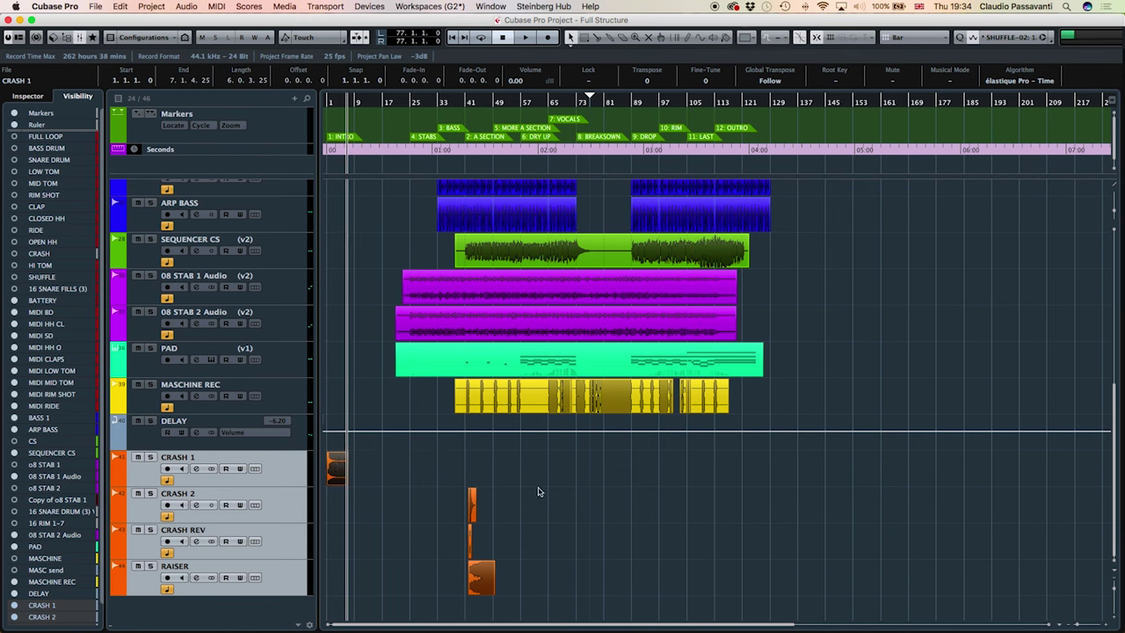
pyautogui.moveTo(573, 451); pyautogui.dragTo(322, 601)
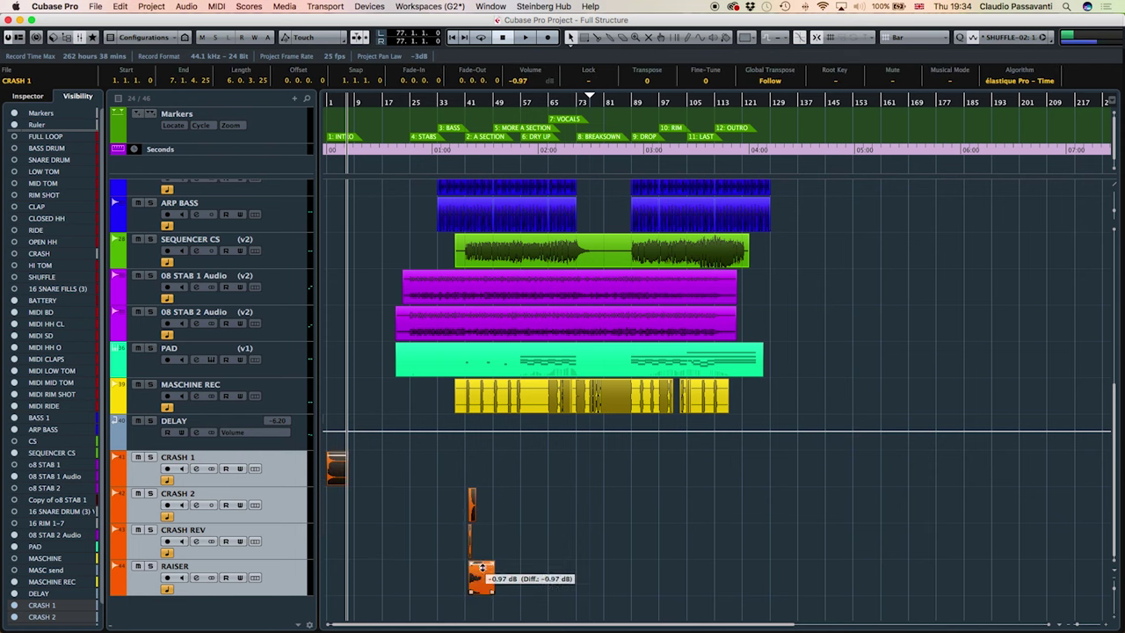
pyautogui.moveTo(482, 568); pyautogui.dragTo(482, 587)
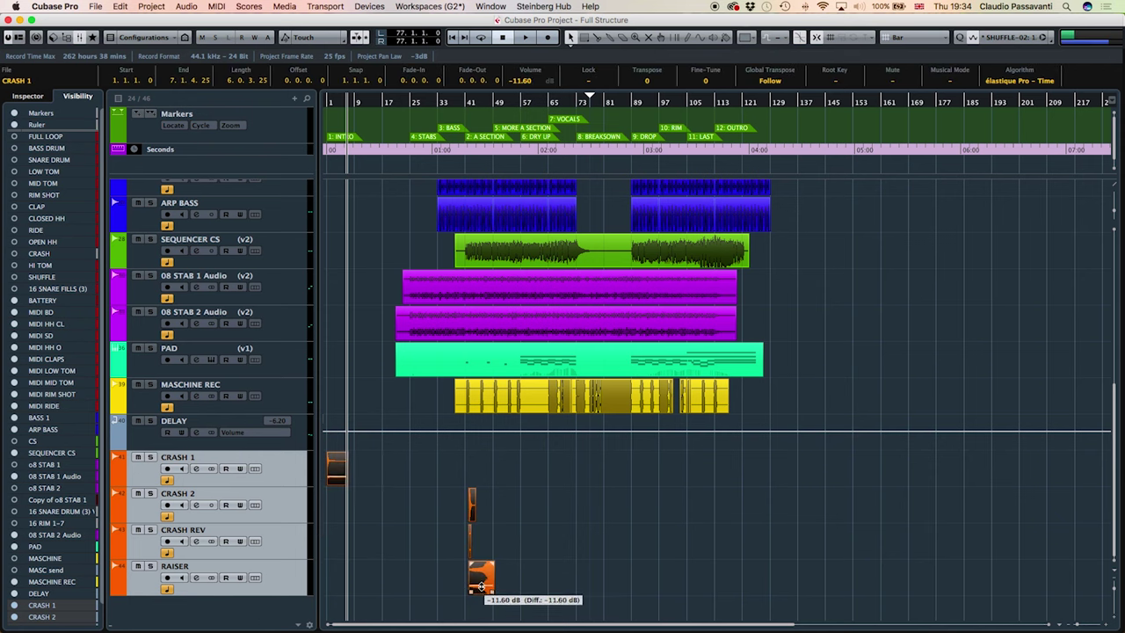
# Turn the RAISER event alone down to -25.58 dB.
pyautogui.click(502, 563)
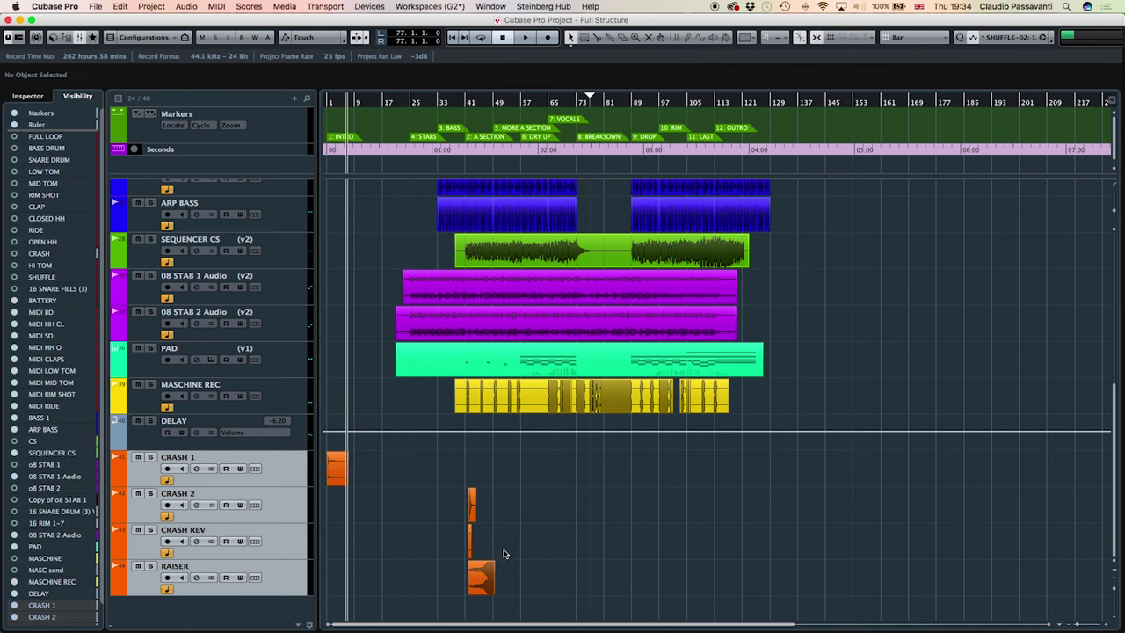
pyautogui.click(490, 575)
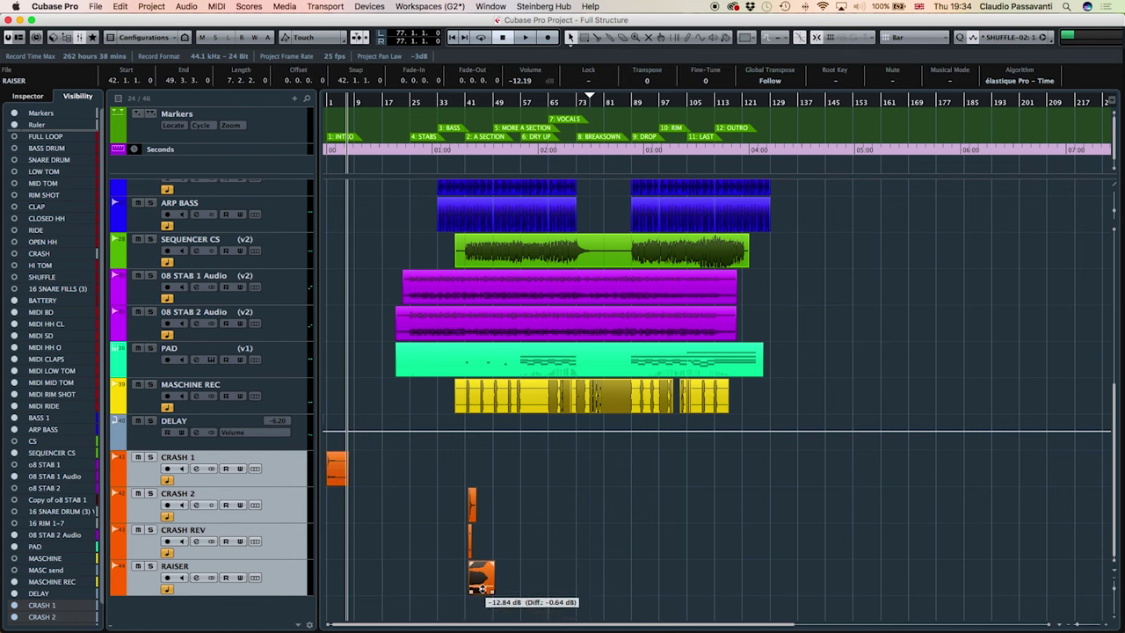
pyautogui.moveTo(482, 589); pyautogui.dragTo(481, 594)
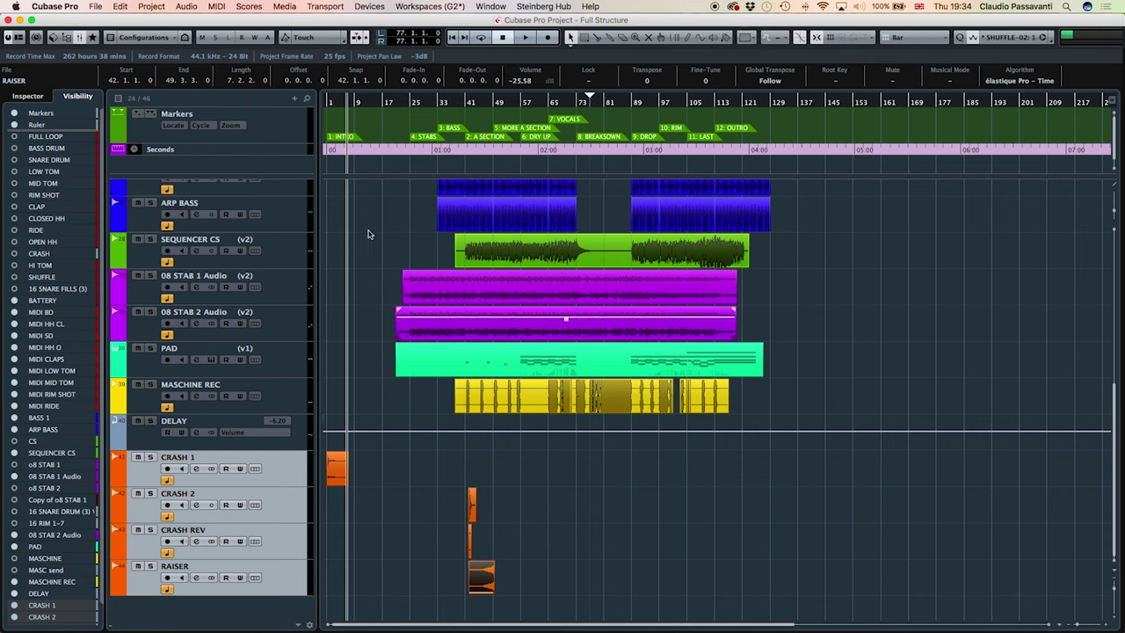
pyautogui.click(334, 119)
pyautogui.press('space')
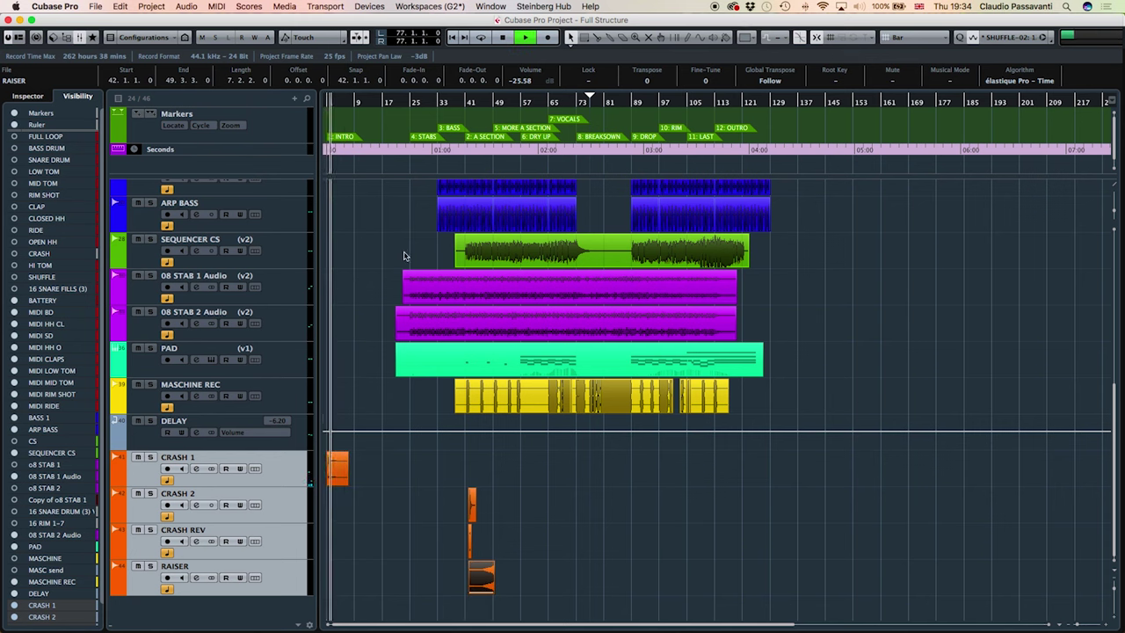
pyautogui.press('h')
pyautogui.press('h')
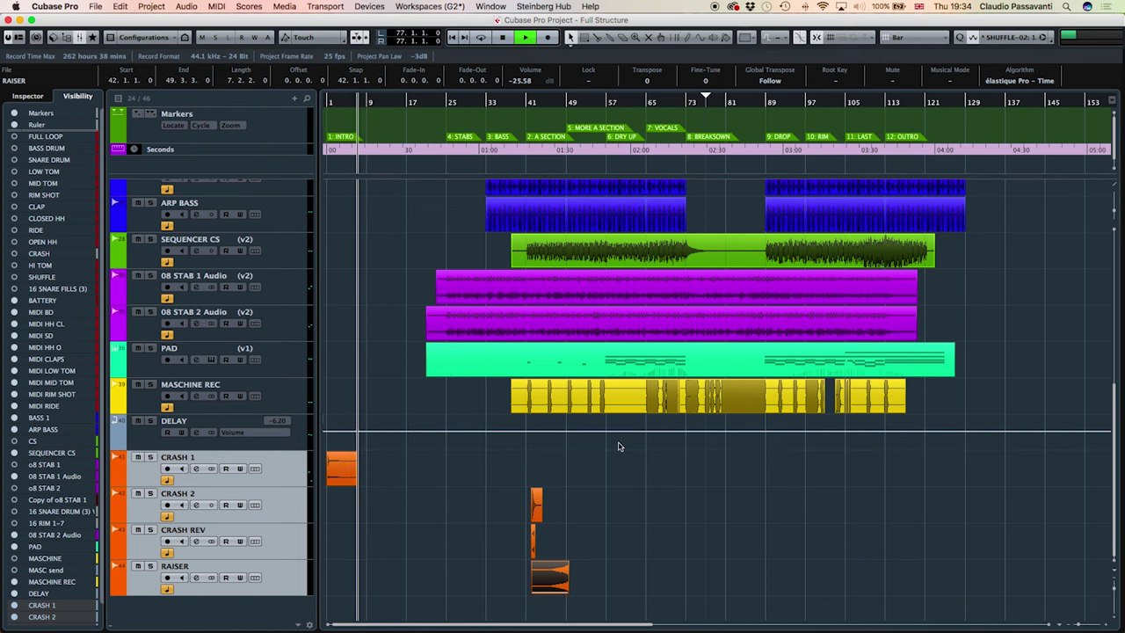
pyautogui.press('space')
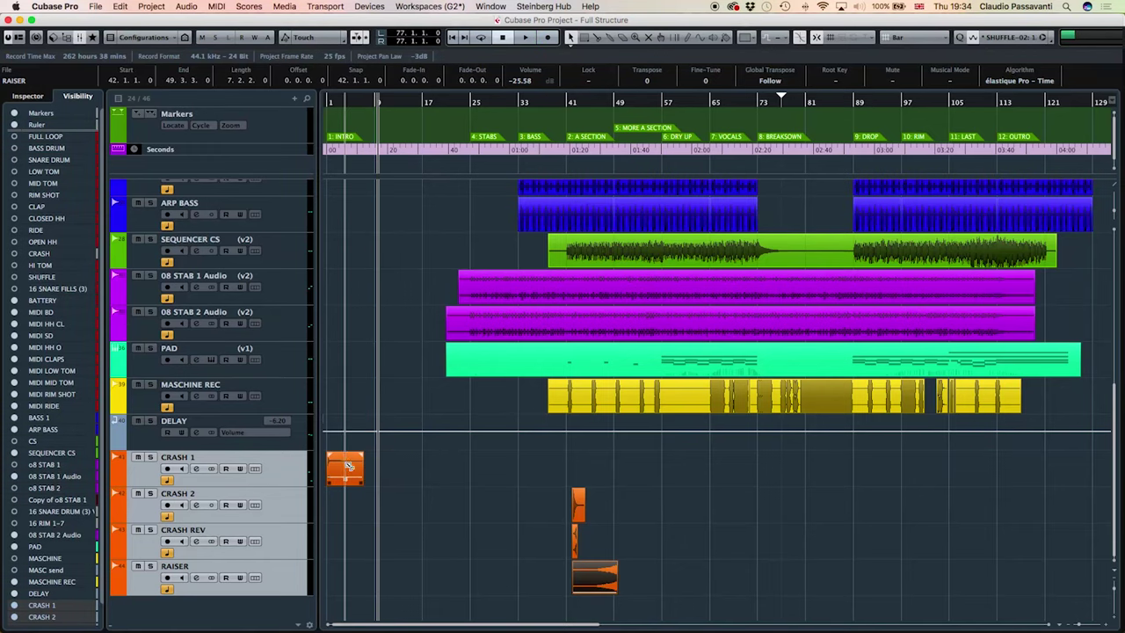
# Copy the CRASH 1 hit to bar 9 and audition the intro transition.
pyautogui.moveTo(348, 466); pyautogui.dragTo(396, 465)
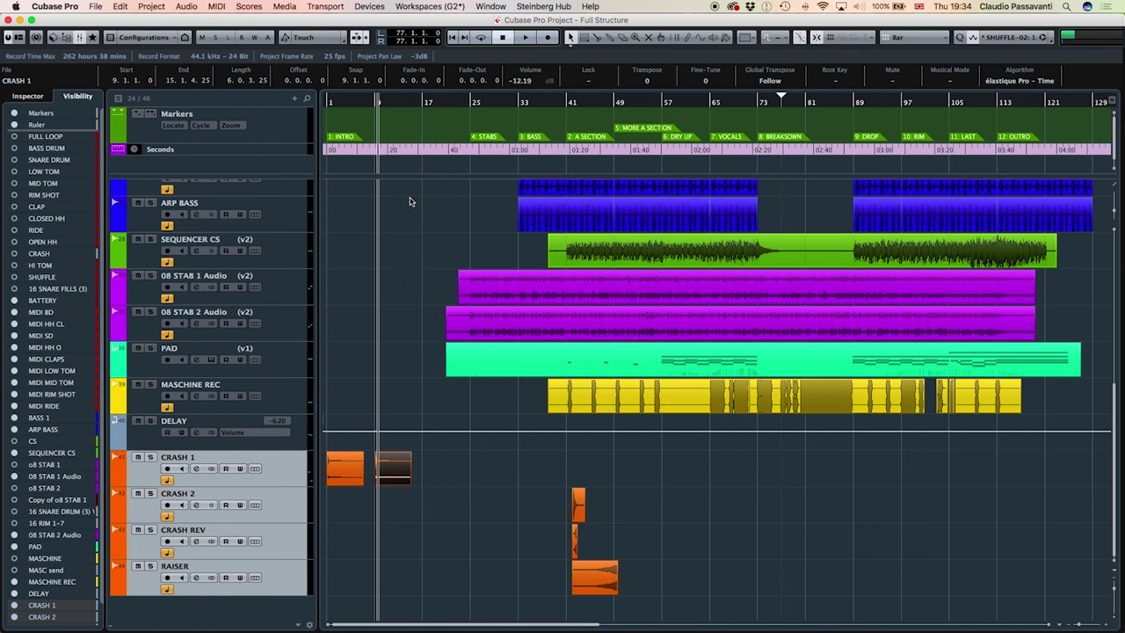
pyautogui.click(375, 102)
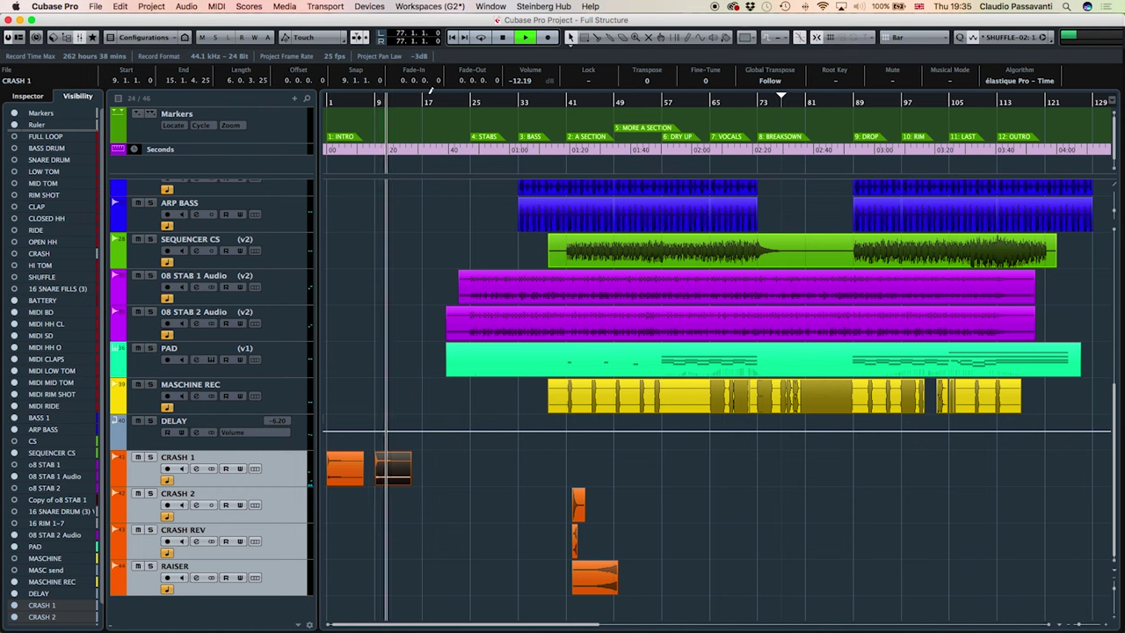
pyautogui.press('space')
pyautogui.click(466, 103)
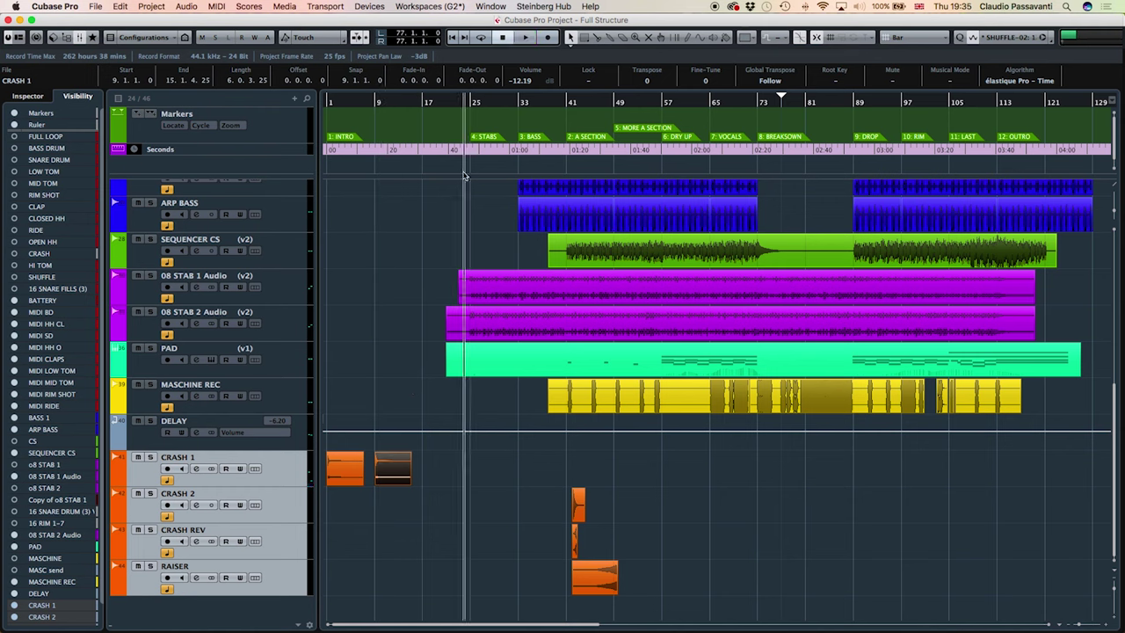
pyautogui.press('space')
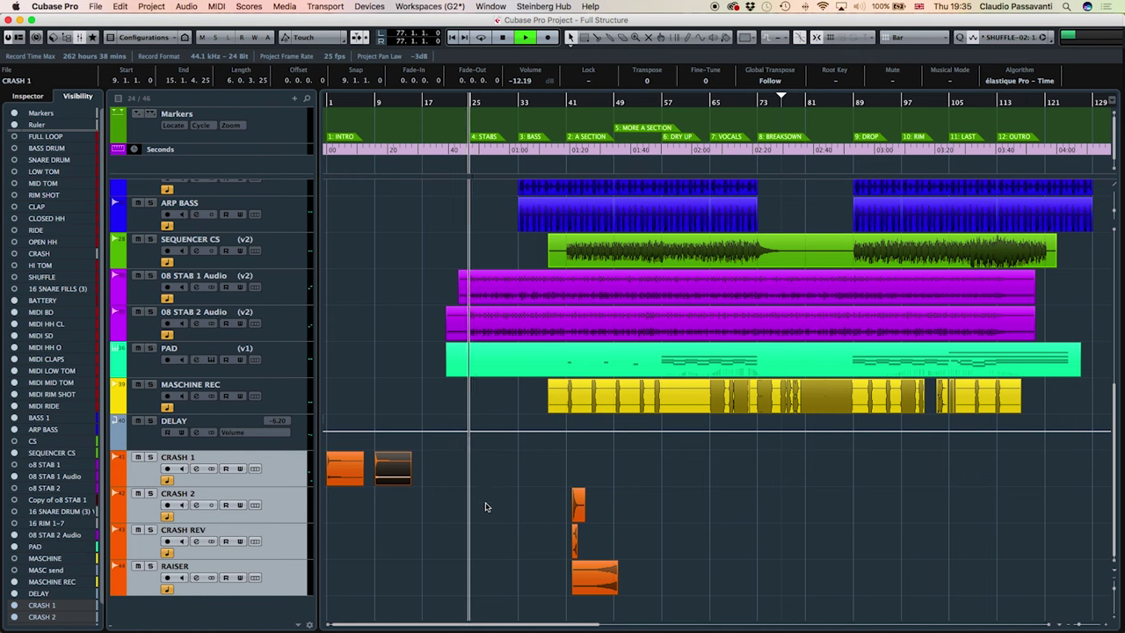
pyautogui.click(443, 104)
pyautogui.press('space')
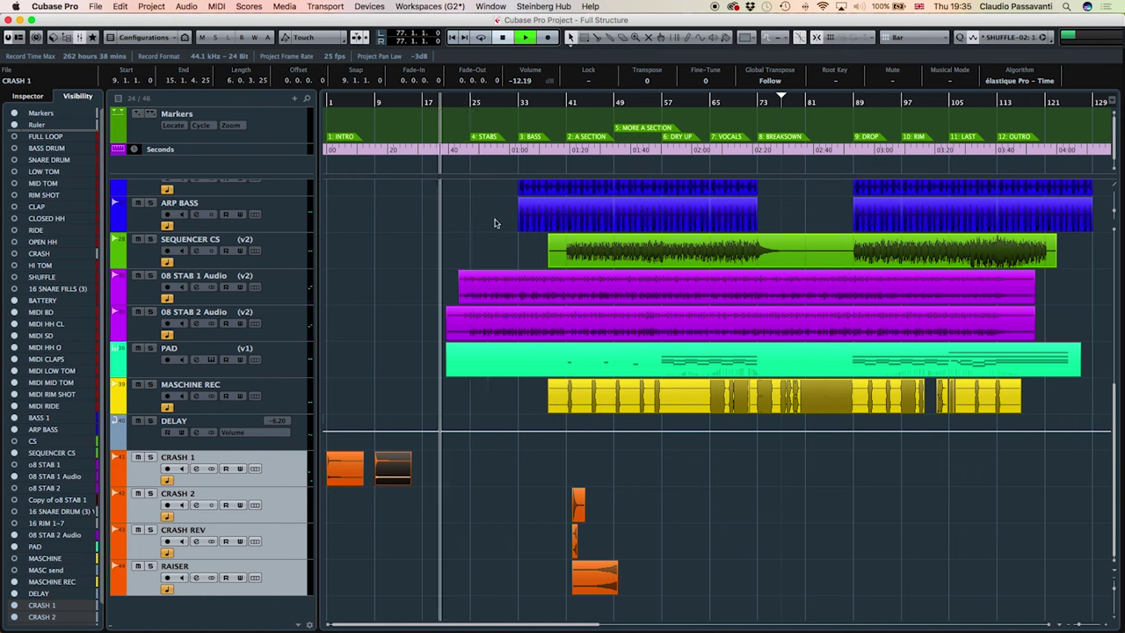
pyautogui.press('space')
pyautogui.click(432, 103)
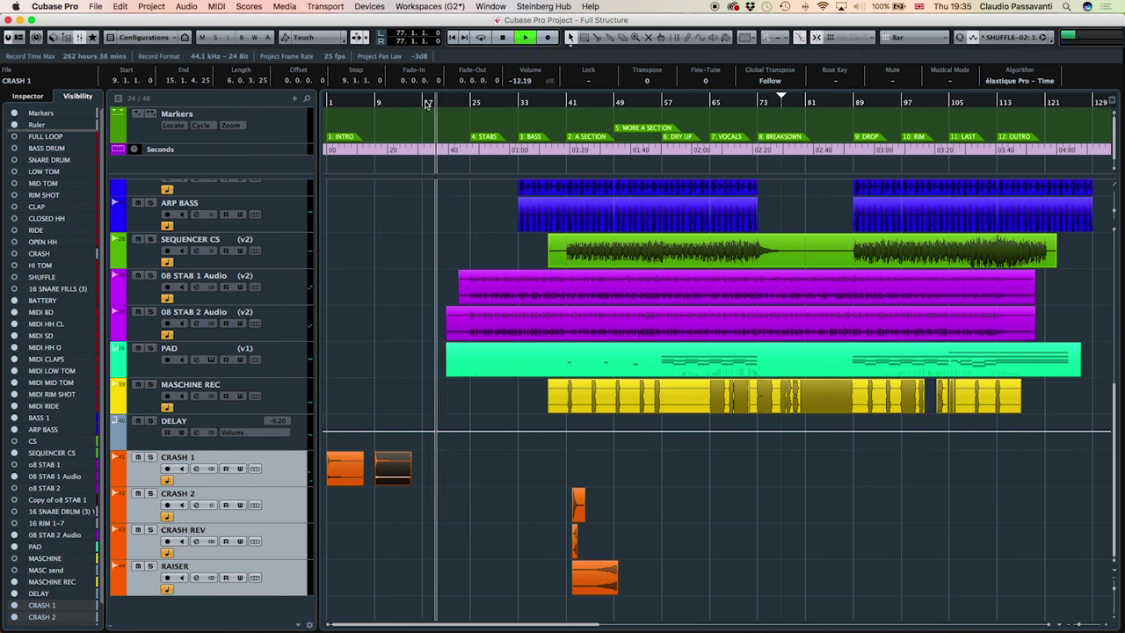
pyautogui.click(428, 103)
pyautogui.press('space')
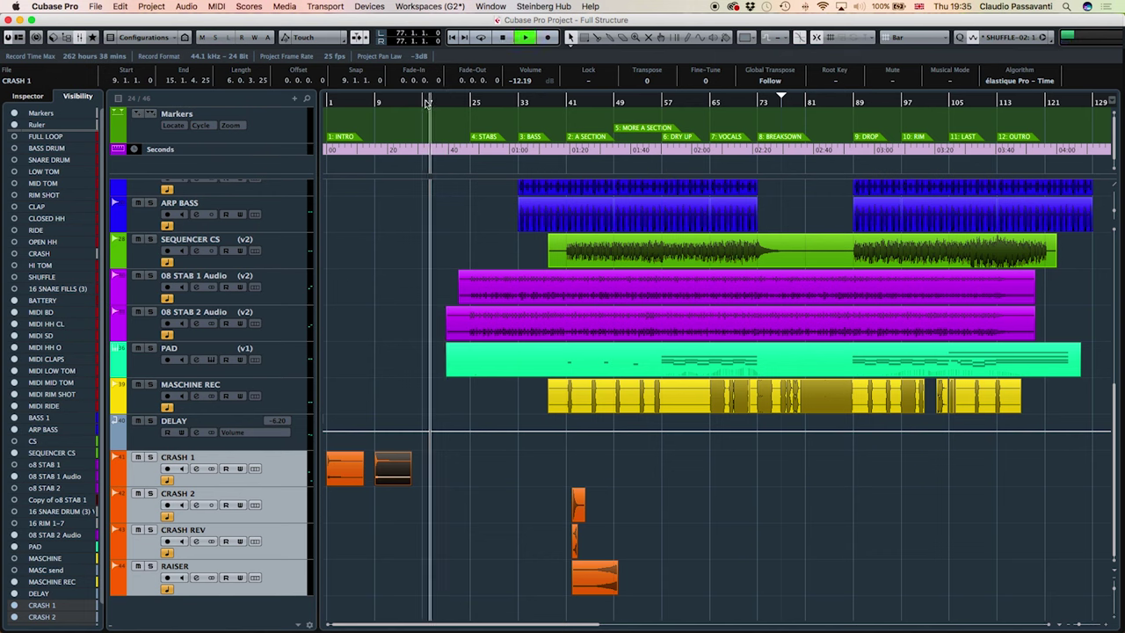
pyautogui.press('space')
pyautogui.click(423, 103)
pyautogui.press('space')
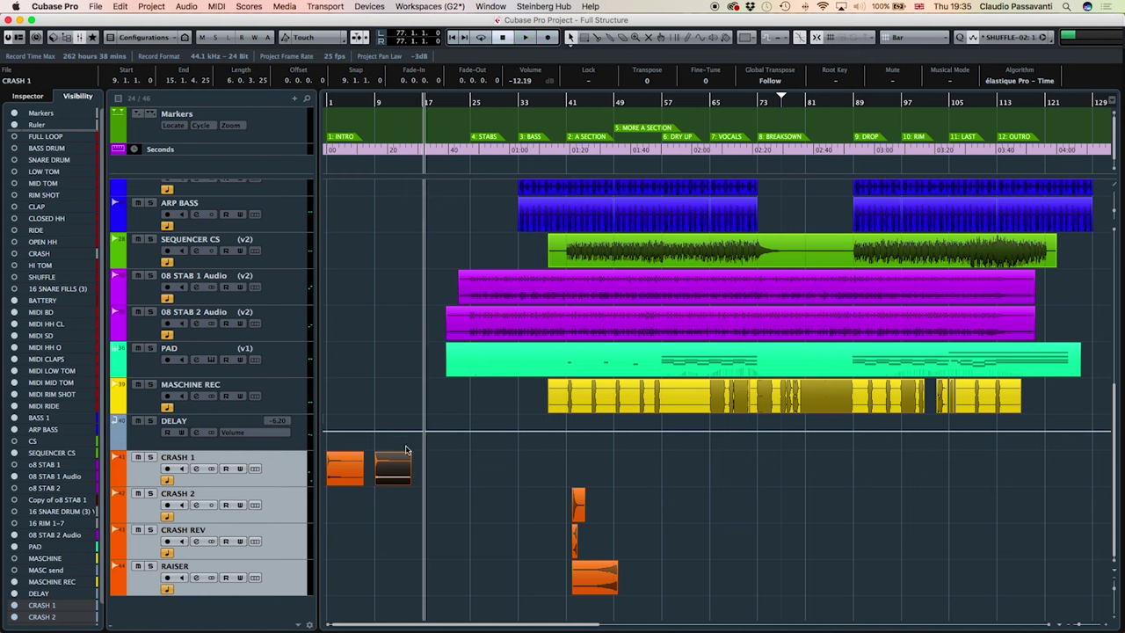
# Copy the crash hit to bar 17 and audition from bar 31.
pyautogui.moveTo(395, 461); pyautogui.dragTo(448, 461)
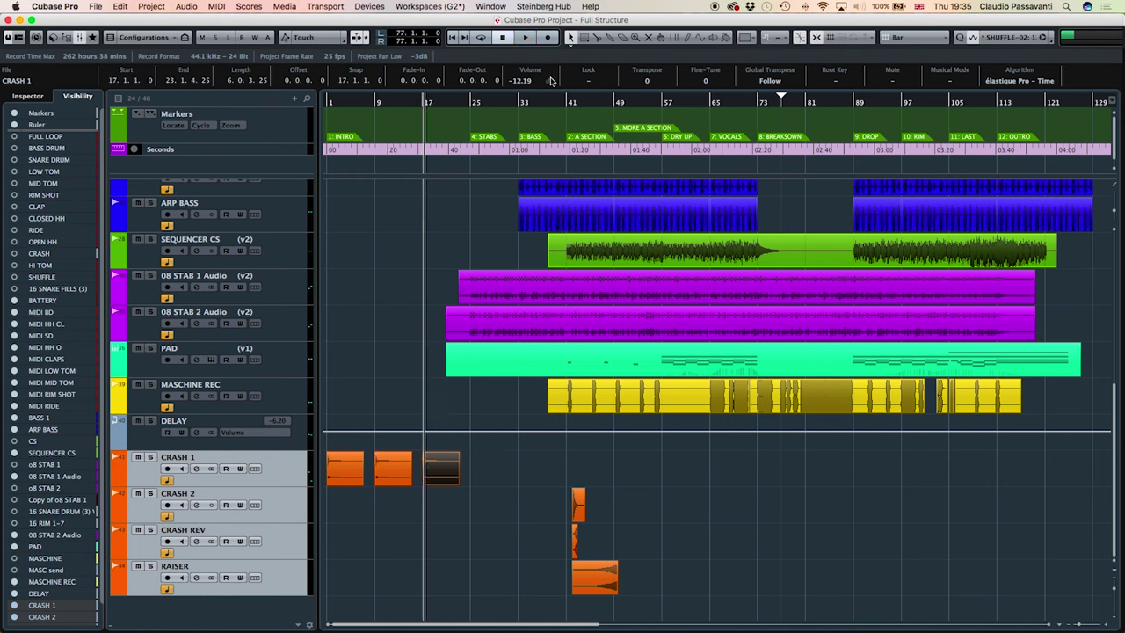
pyautogui.click(508, 107)
pyautogui.press('space')
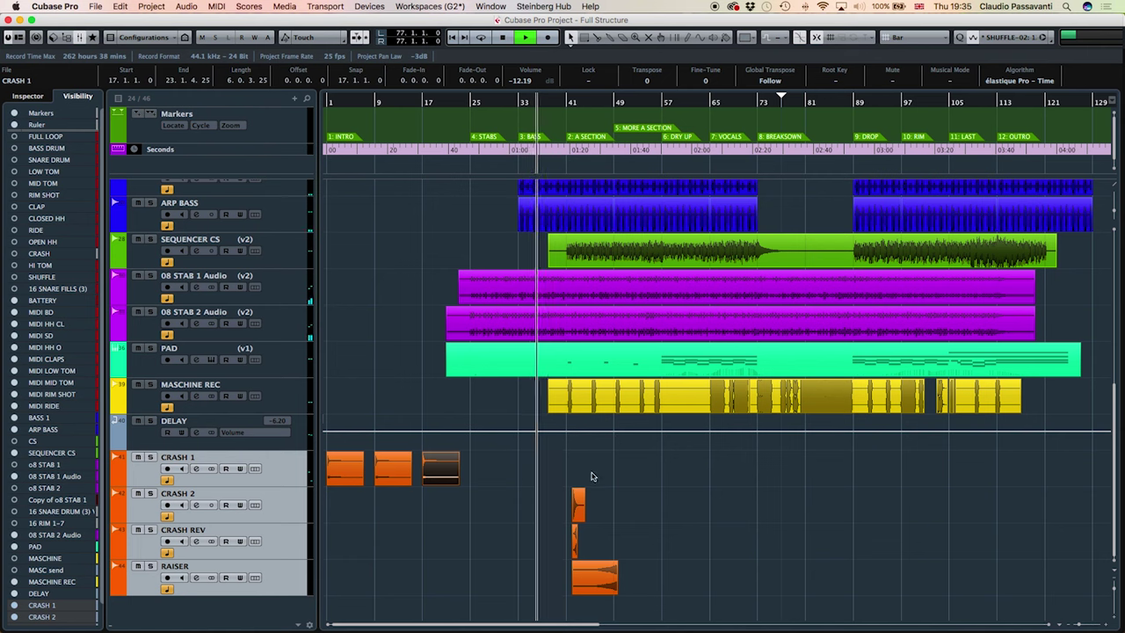
pyautogui.press('space')
# Nudge the CRASH 2 event slightly earlier and audition the changes.
pyautogui.moveTo(580, 502); pyautogui.dragTo(675, 580)
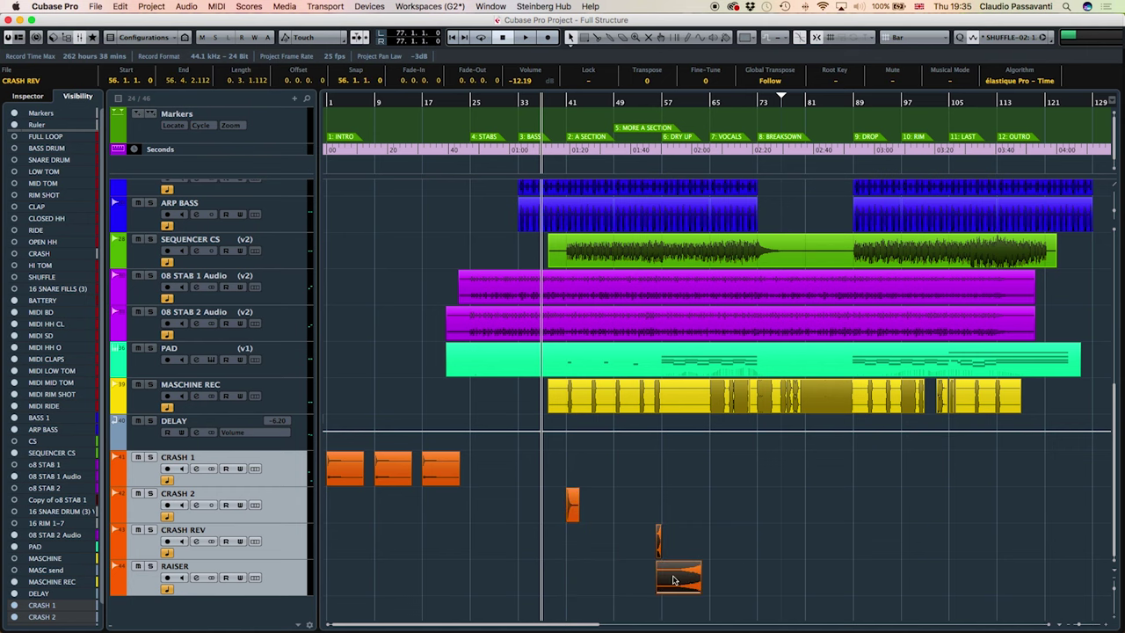
pyautogui.press('space')
pyautogui.click(613, 334)
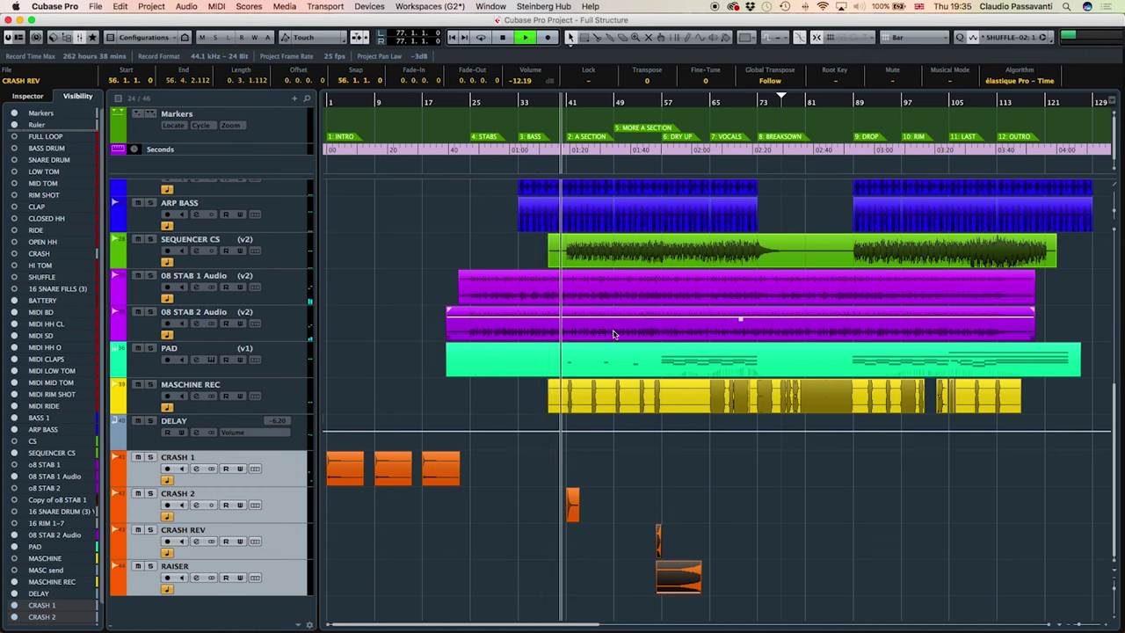
pyautogui.click(622, 350)
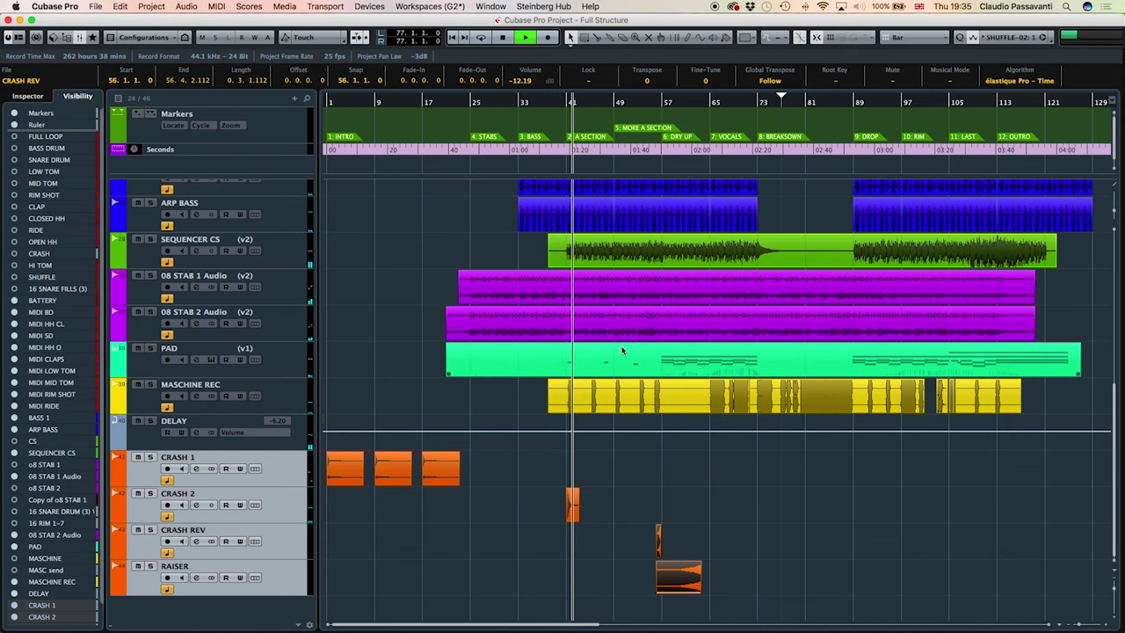
# Copy the CRASH REV event to bar 39 so it finishes exactly at bar 41.
pyautogui.click(650, 505)
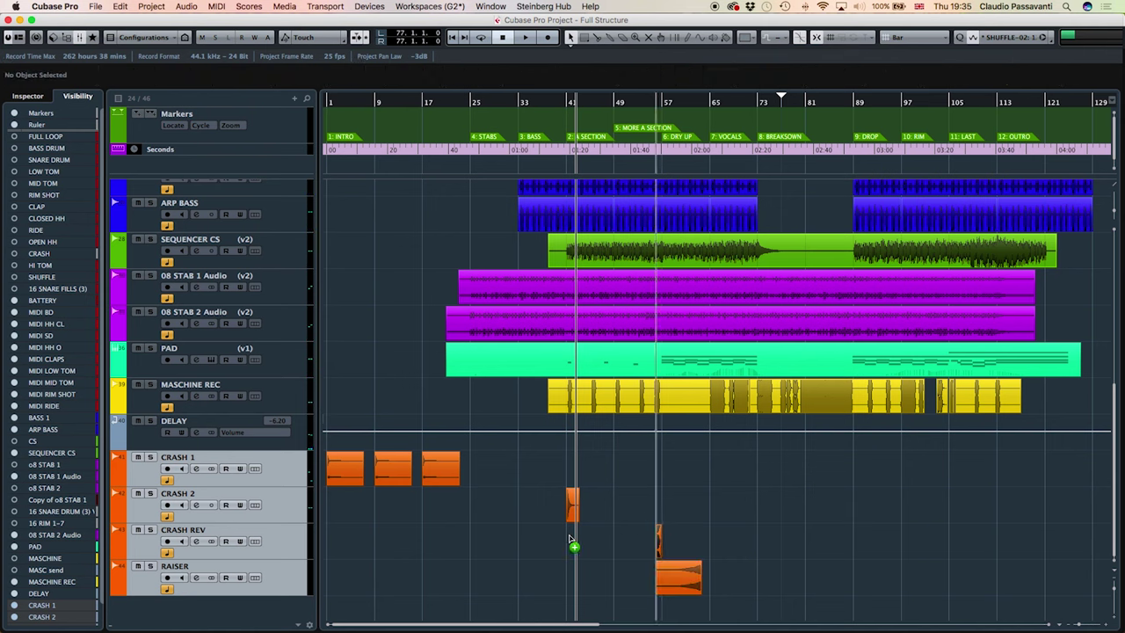
pyautogui.moveTo(570, 539); pyautogui.dragTo(558, 539)
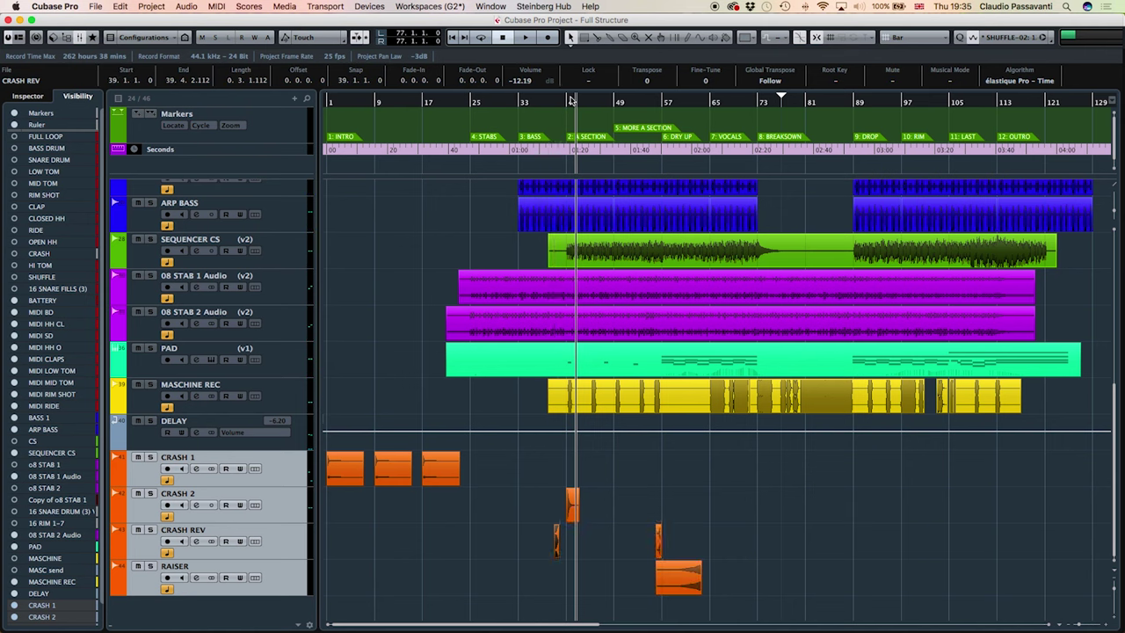
pyautogui.moveTo(553, 102); pyautogui.dragTo(814, 534)
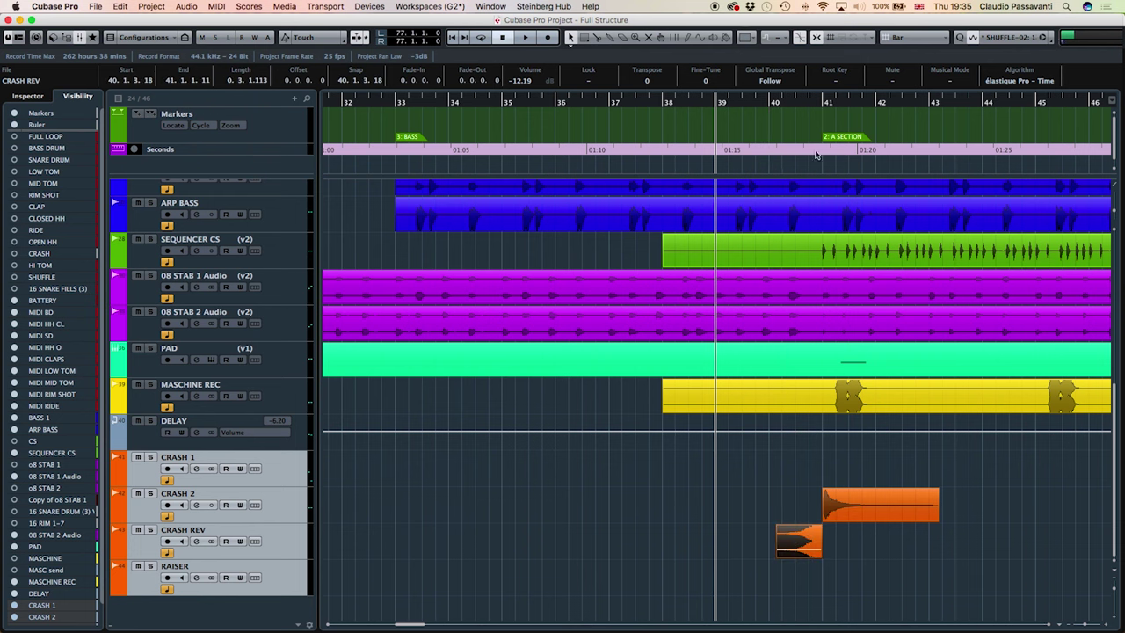
pyautogui.click(806, 103)
pyautogui.moveTo(806, 105); pyautogui.dragTo(695, 533)
pyautogui.press('g')
pyautogui.press('g')
pyautogui.press('g')
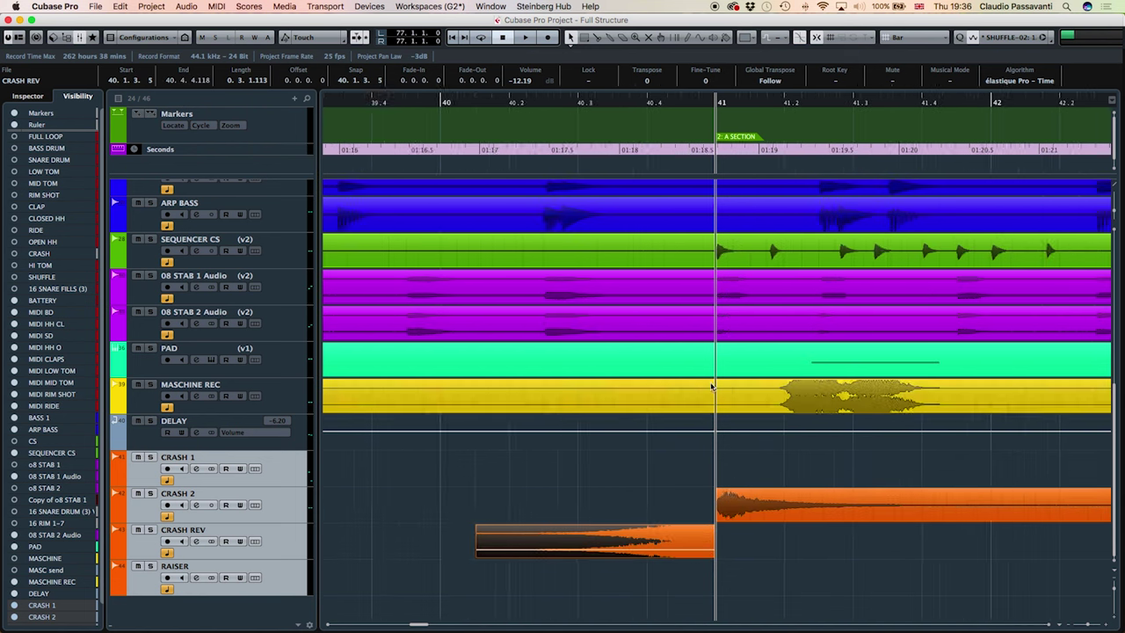
pyautogui.press('g')
pyautogui.press('g')
pyautogui.press('g')
pyautogui.press('g')
pyautogui.press('g')
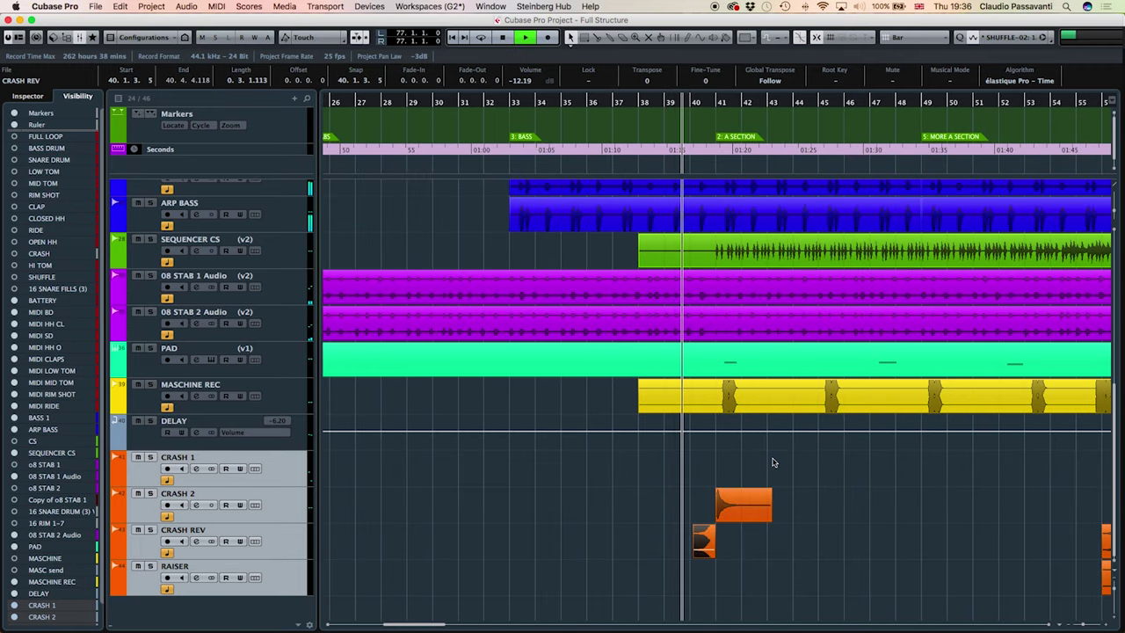
# Zoom out and scroll right to view the arrangement around the bar 41 transition.
pyautogui.press('g')
pyautogui.press('g')
pyautogui.press('g')
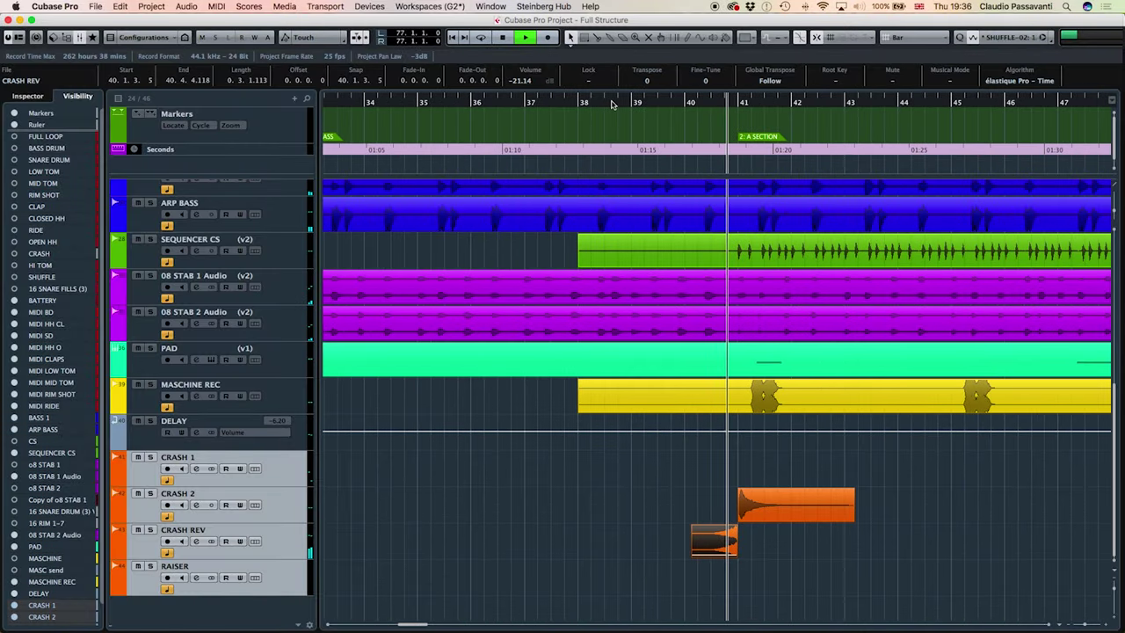
pyautogui.press('g')
pyautogui.press('g')
pyautogui.press('g')
pyautogui.press('g')
pyautogui.press('g')
pyautogui.press('g')
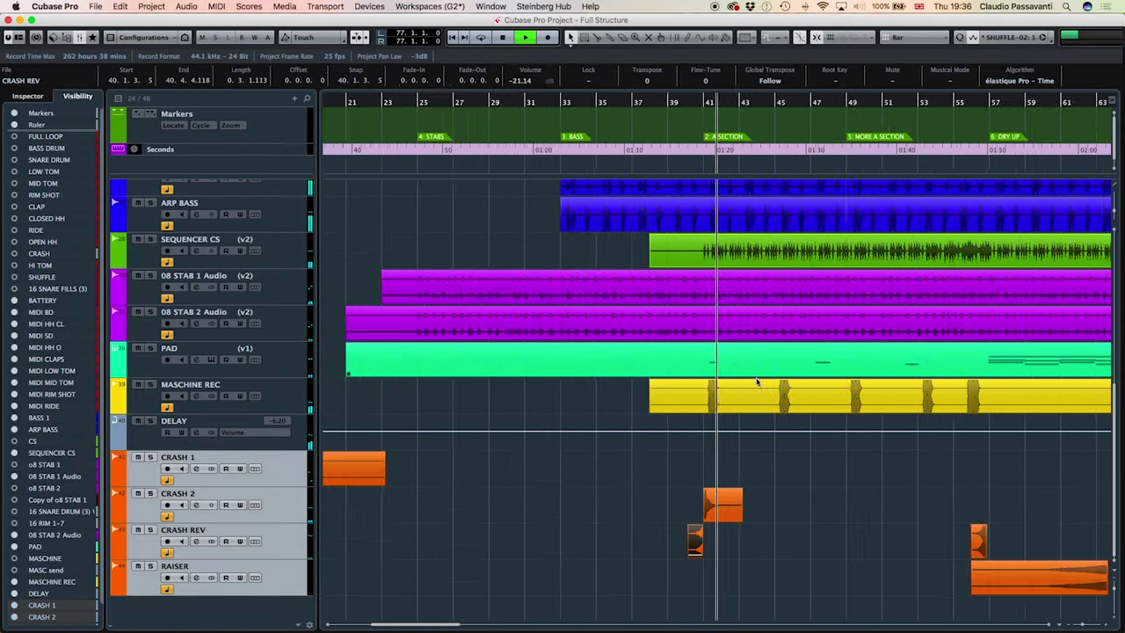
pyautogui.hscroll(5, 830, 433)
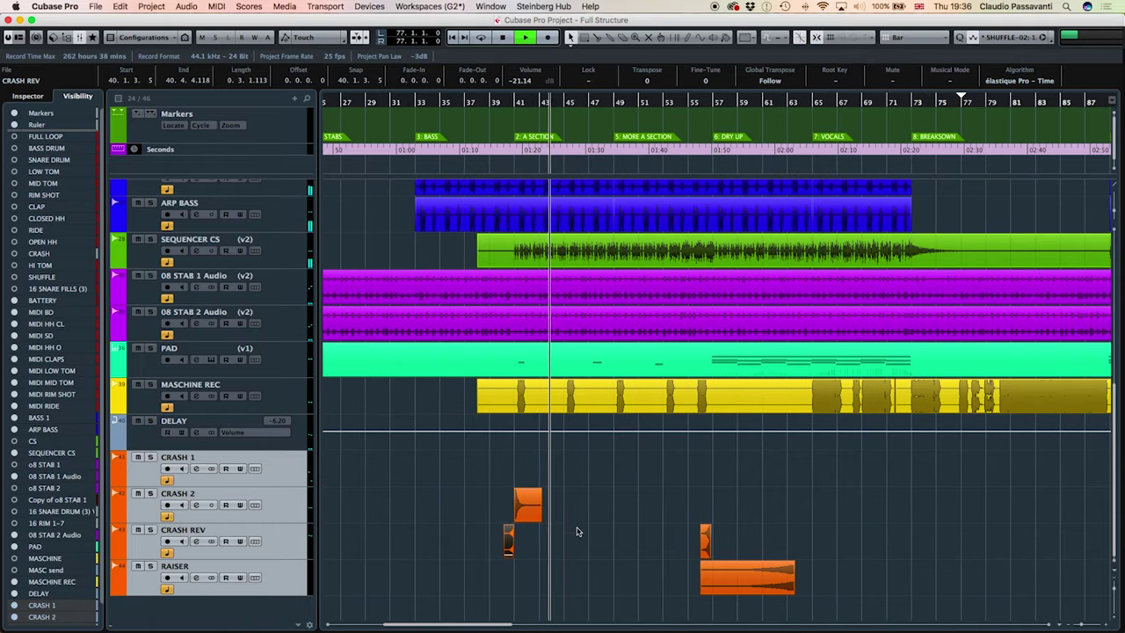
# Bounce bars 39–41 of CRASH REV into a new CRASH REV-01 event replacing the original.
pyautogui.press('space')
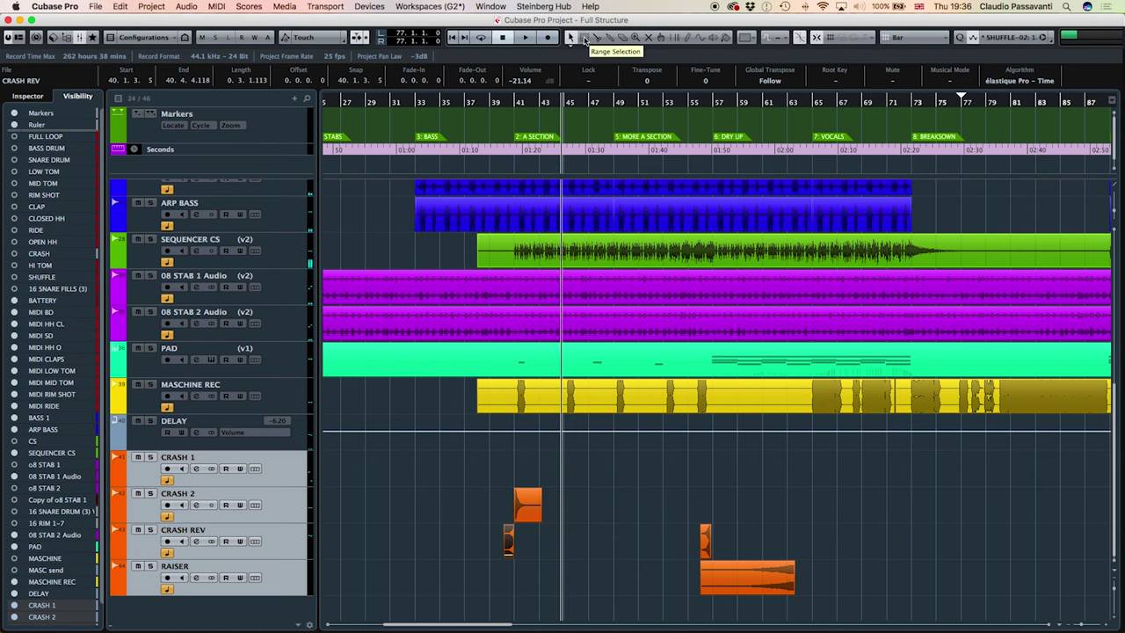
pyautogui.click(494, 485)
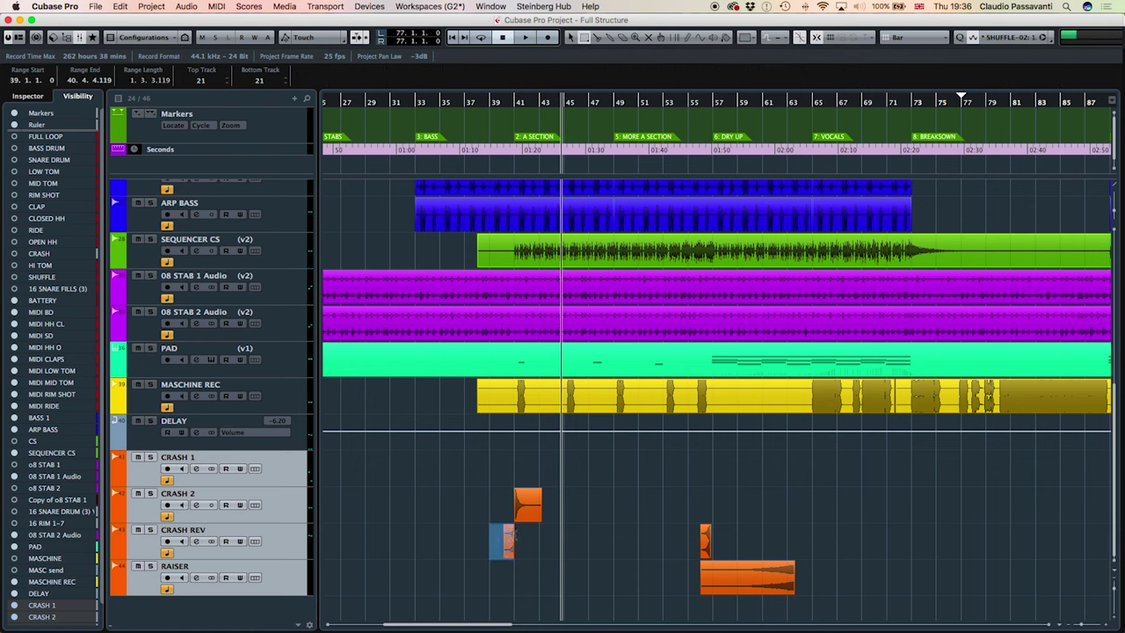
pyautogui.click(186, 7)
pyautogui.click(214, 145)
pyautogui.click(630, 225)
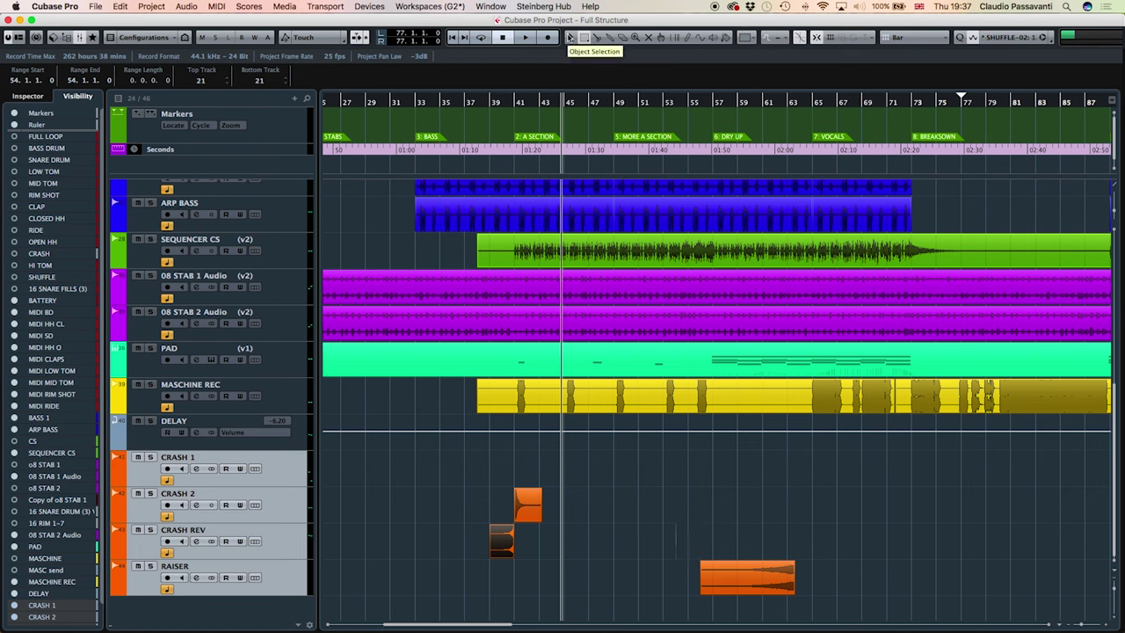
pyautogui.click(570, 37)
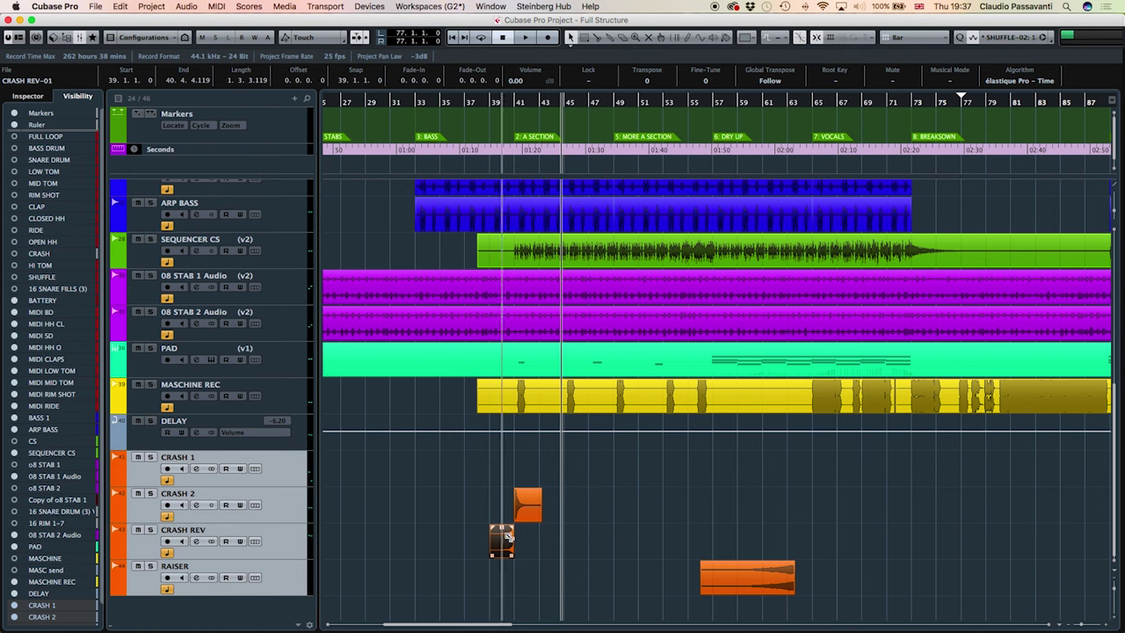
# Copy the bounced reverse crash to bars 71 and 111, then play from bar 39.
pyautogui.moveTo(507, 535); pyautogui.dragTo(904, 538)
pyautogui.hscroll(10, 904, 538)
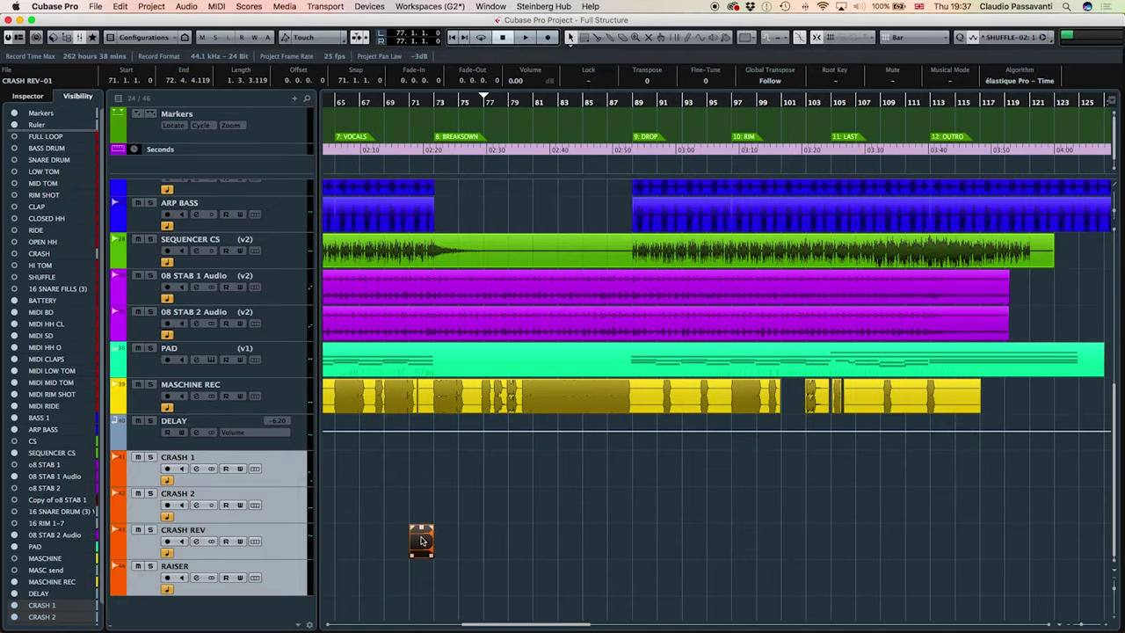
pyautogui.moveTo(422, 540); pyautogui.dragTo(922, 556)
pyautogui.hscroll(-7, 920, 557)
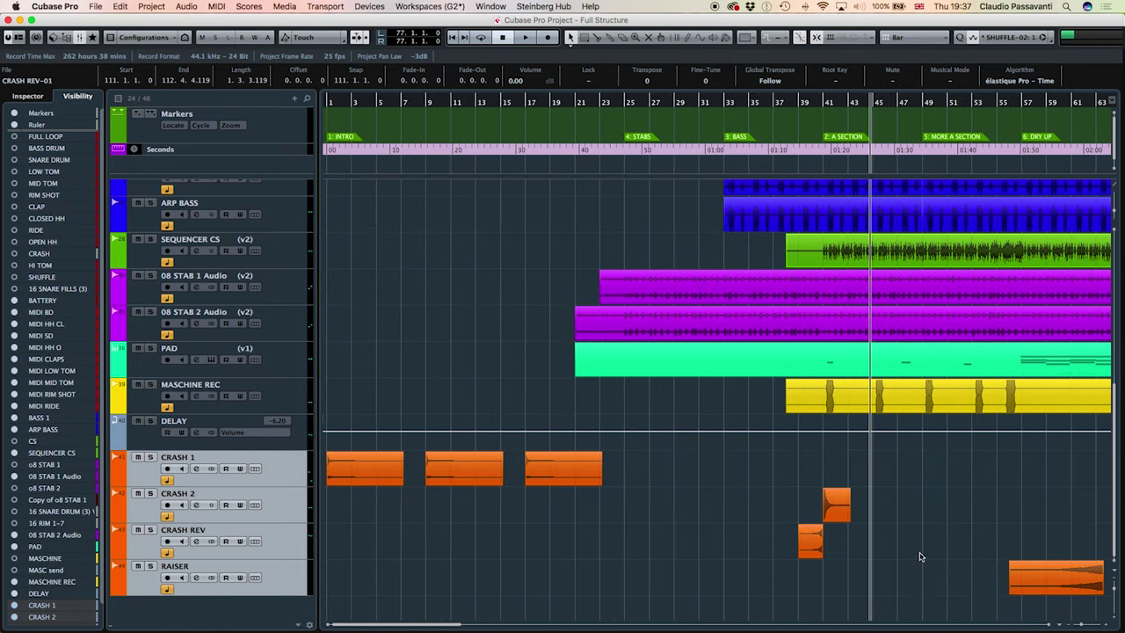
pyautogui.hscroll(-4, 913, 555)
pyautogui.click(795, 114)
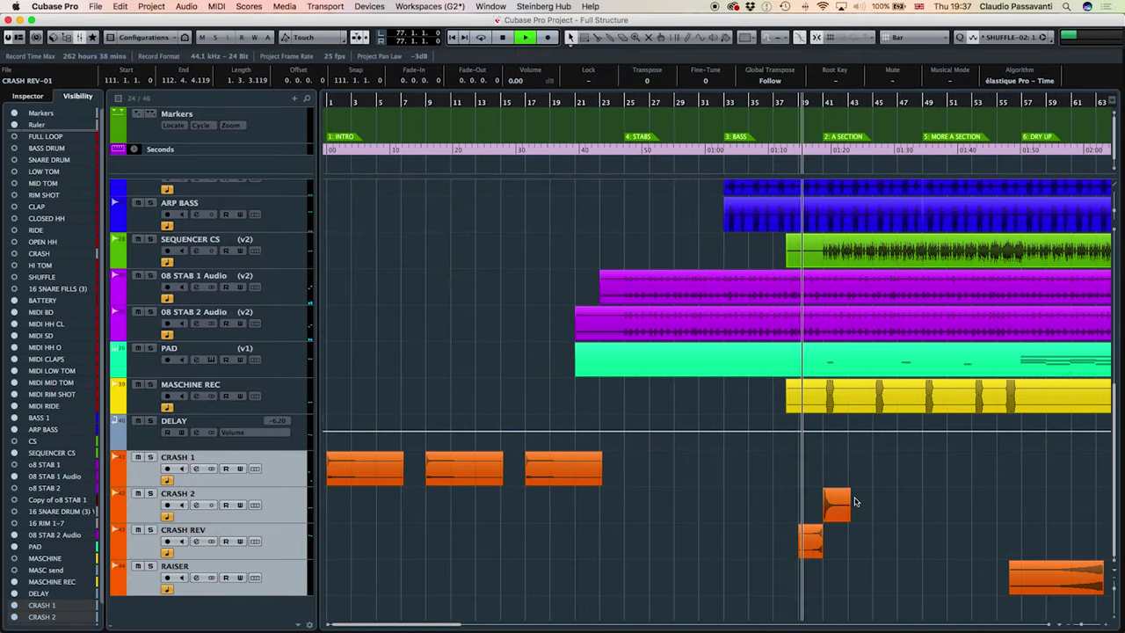
pyautogui.press('space')
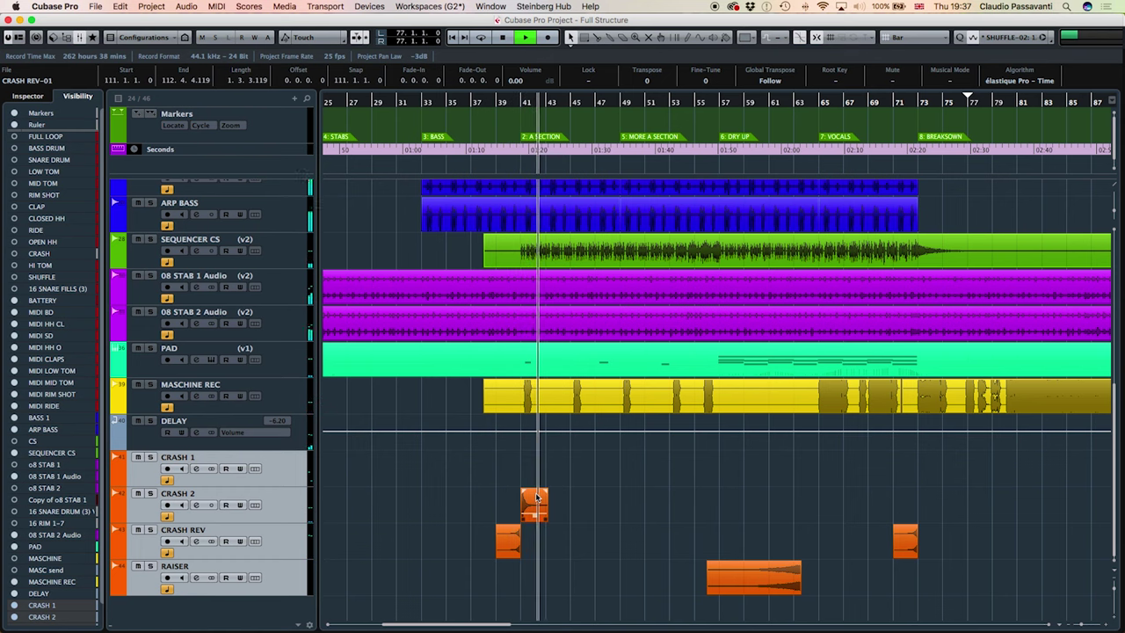
# Copy the crash hit to bar 49 and audition it.
pyautogui.moveTo(533, 498); pyautogui.dragTo(640, 497)
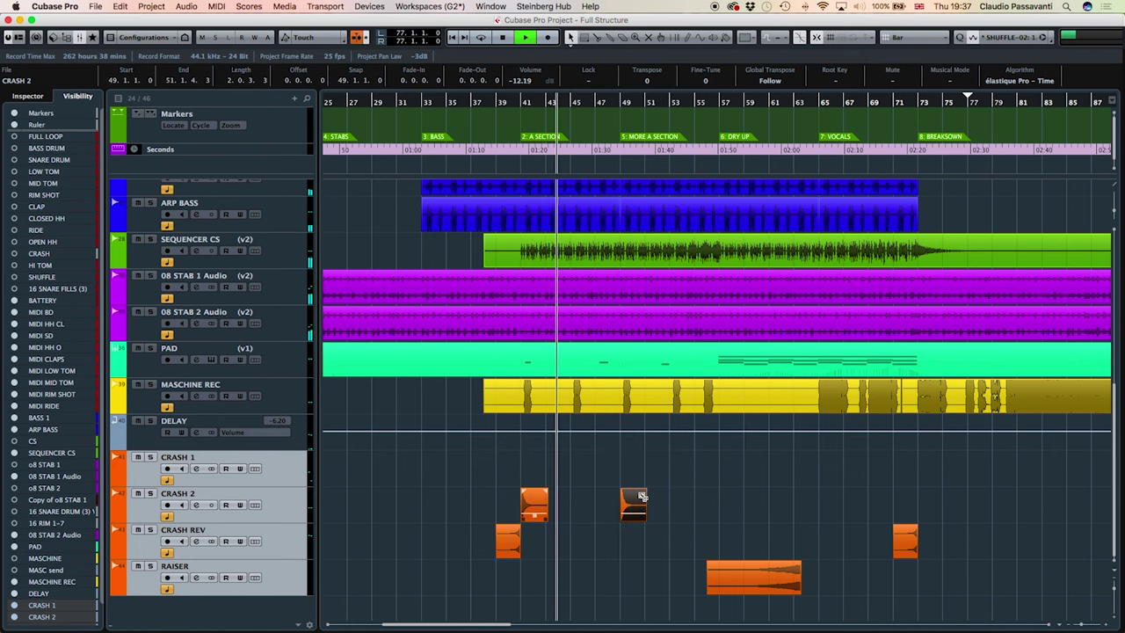
pyautogui.press('space')
pyautogui.click(605, 105)
pyautogui.press('space')
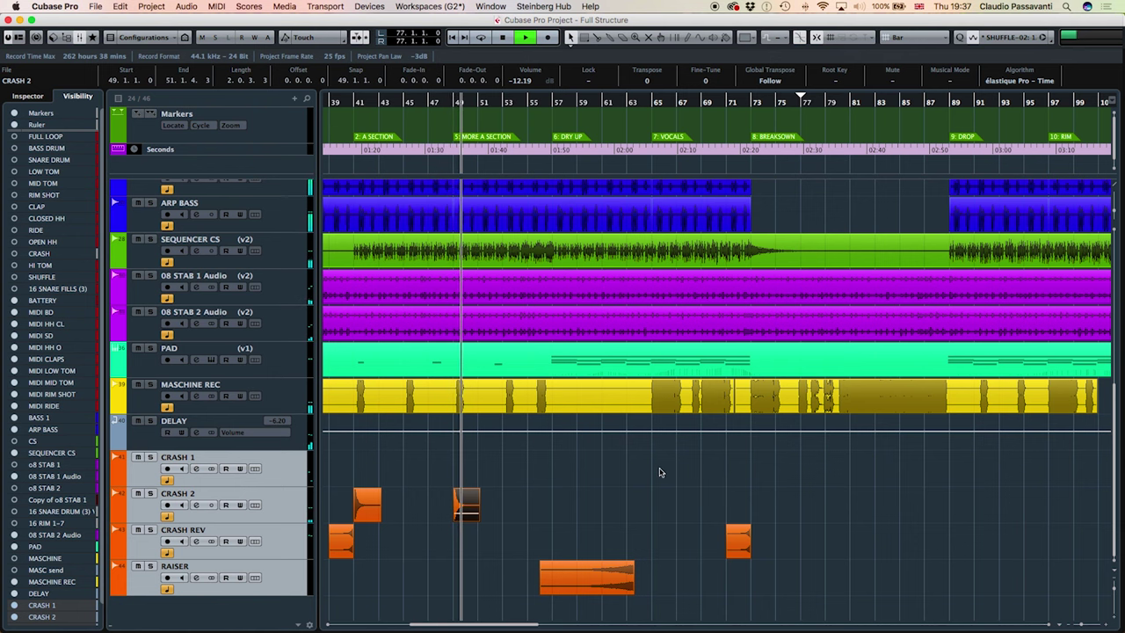
pyautogui.press('space')
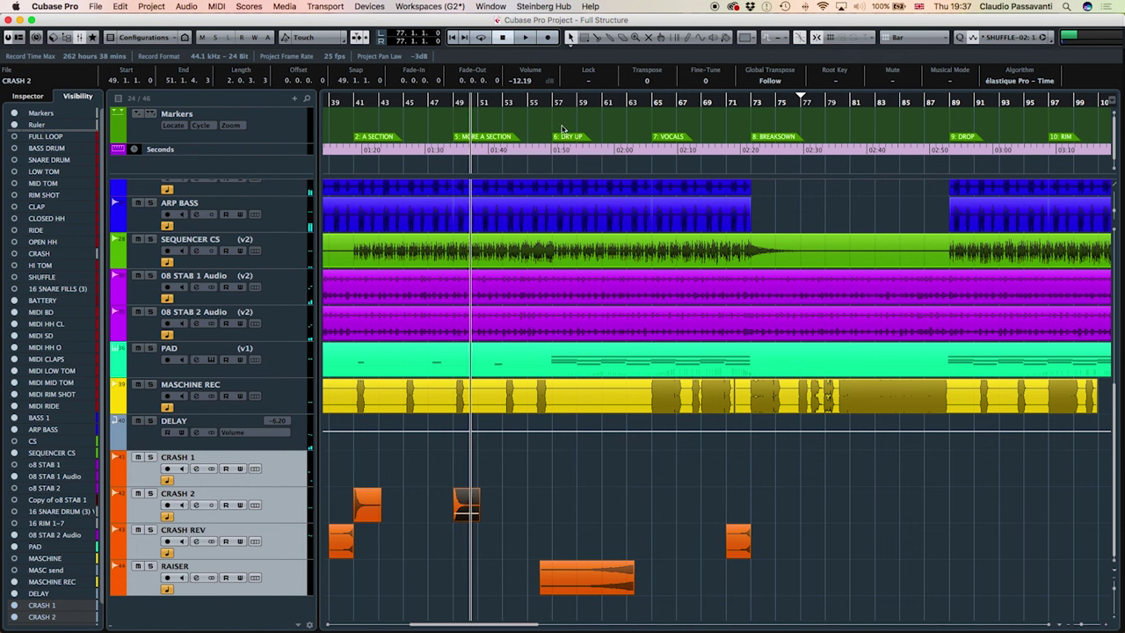
# Move the RAISER event to start at bar 72 and audition it.
pyautogui.click(549, 102)
pyautogui.moveTo(599, 557); pyautogui.dragTo(797, 559)
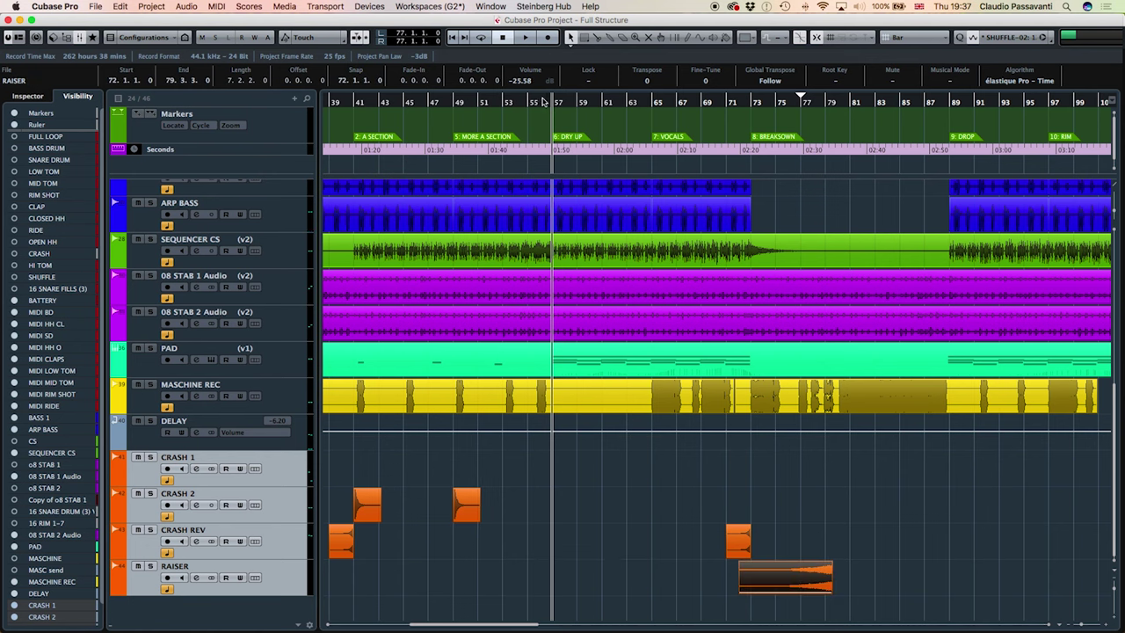
pyautogui.click(543, 102)
pyautogui.press('space')
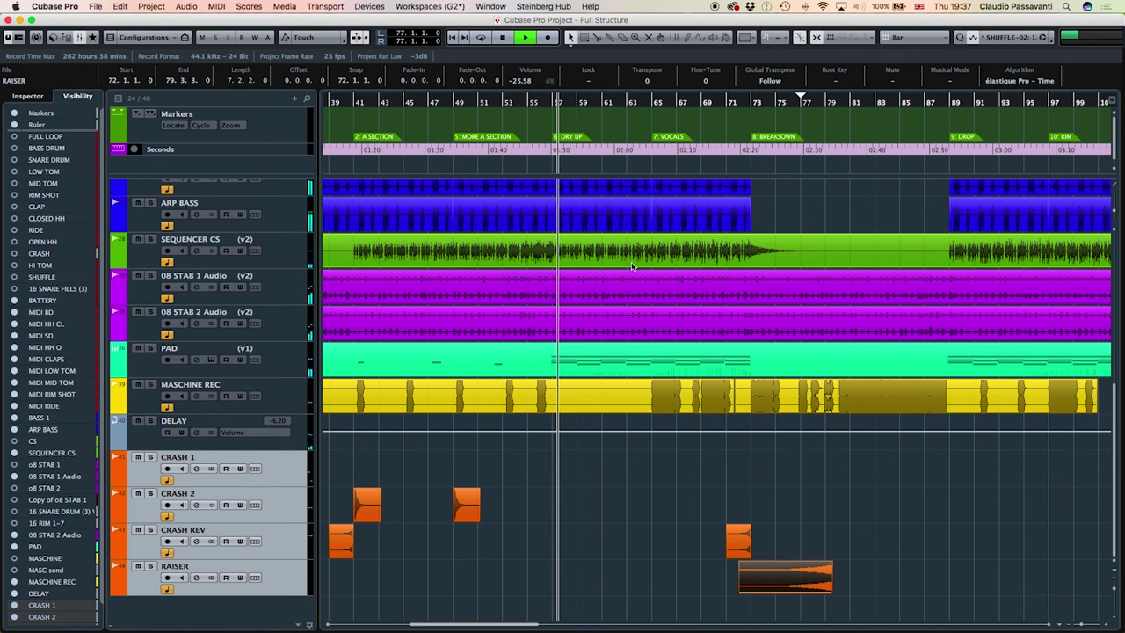
pyautogui.press('space')
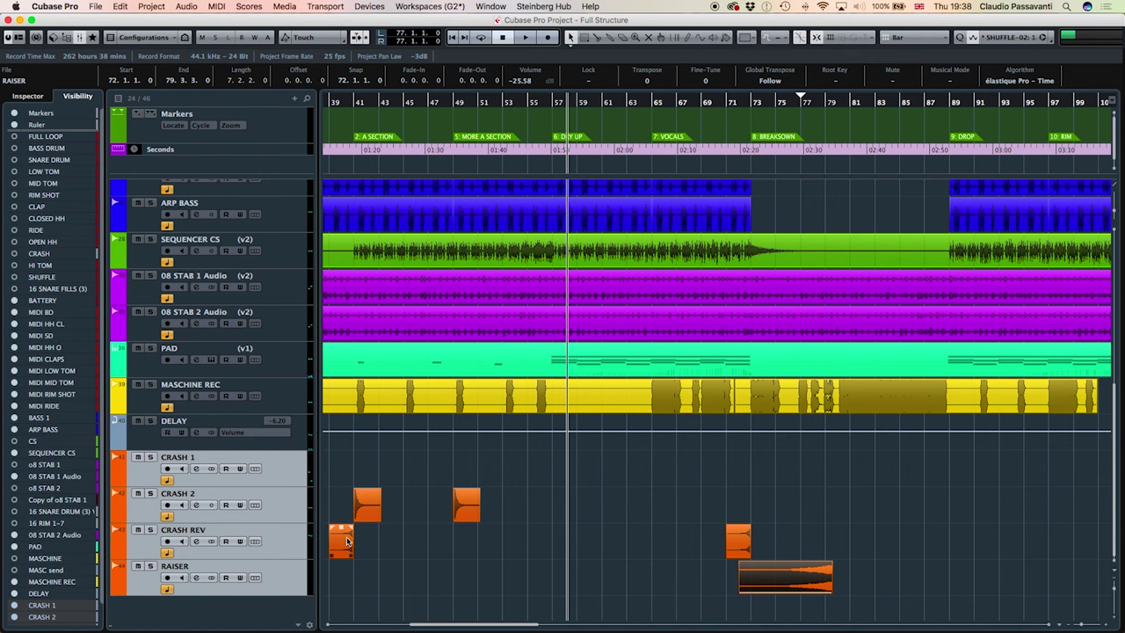
# Copy the reverse crash to a later bar and reselect the extra copy.
pyautogui.moveTo(346, 541); pyautogui.dragTo(548, 550)
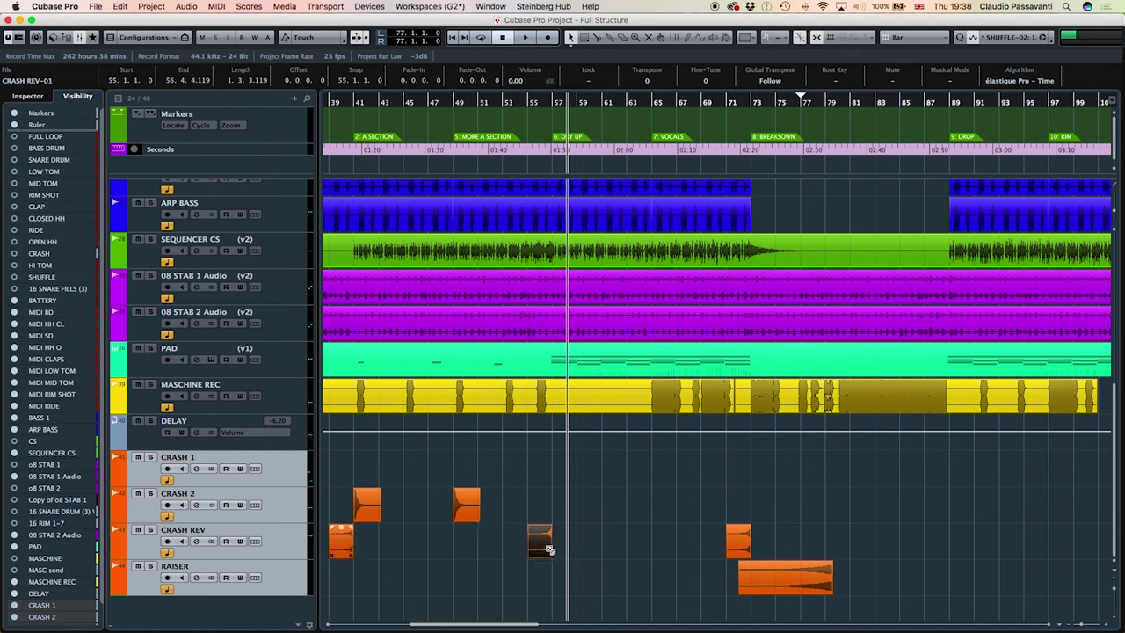
pyautogui.click(543, 102)
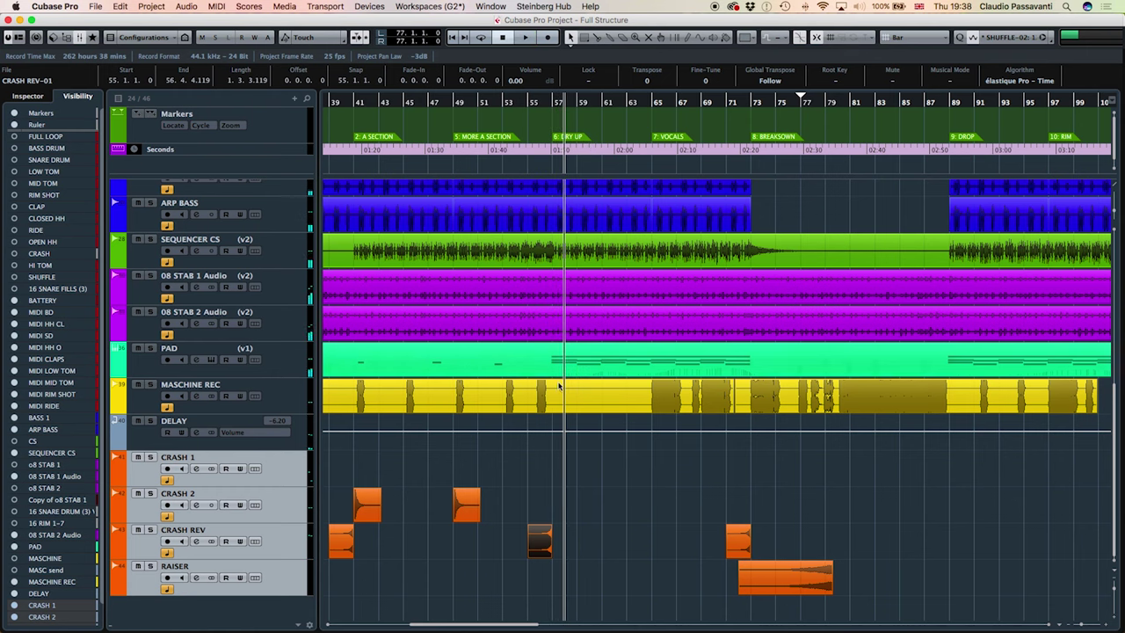
pyautogui.click(525, 494)
pyautogui.click(545, 534)
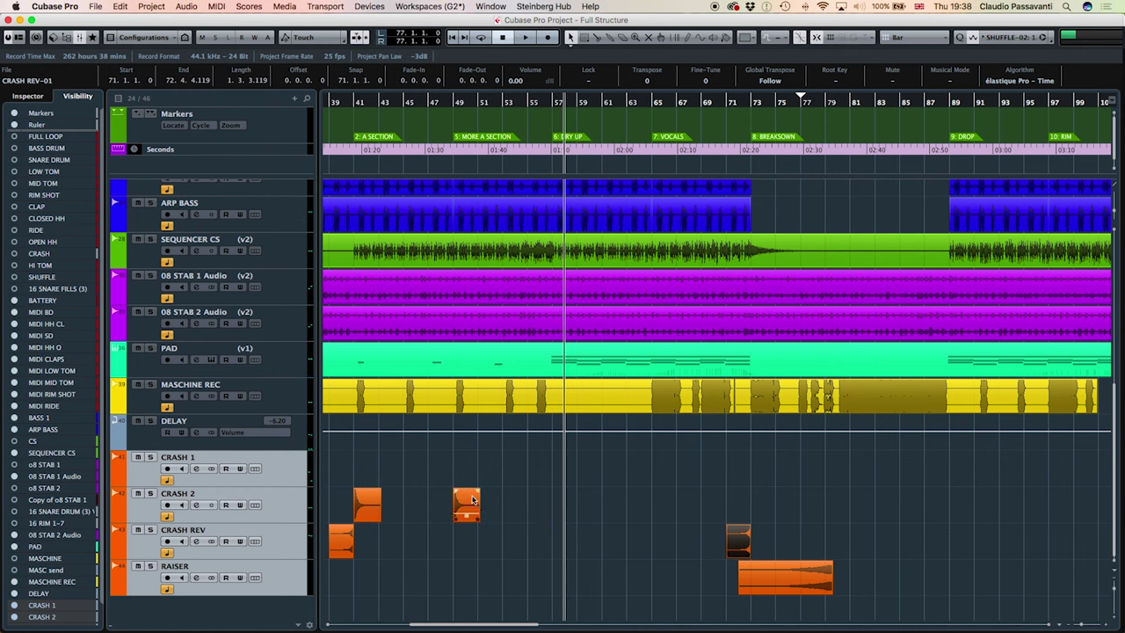
# Copy the crash hit to bar 65 at Vocals and play from bar 64.
pyautogui.moveTo(471, 499); pyautogui.dragTo(670, 499)
pyautogui.click(639, 105)
pyautogui.press('space')
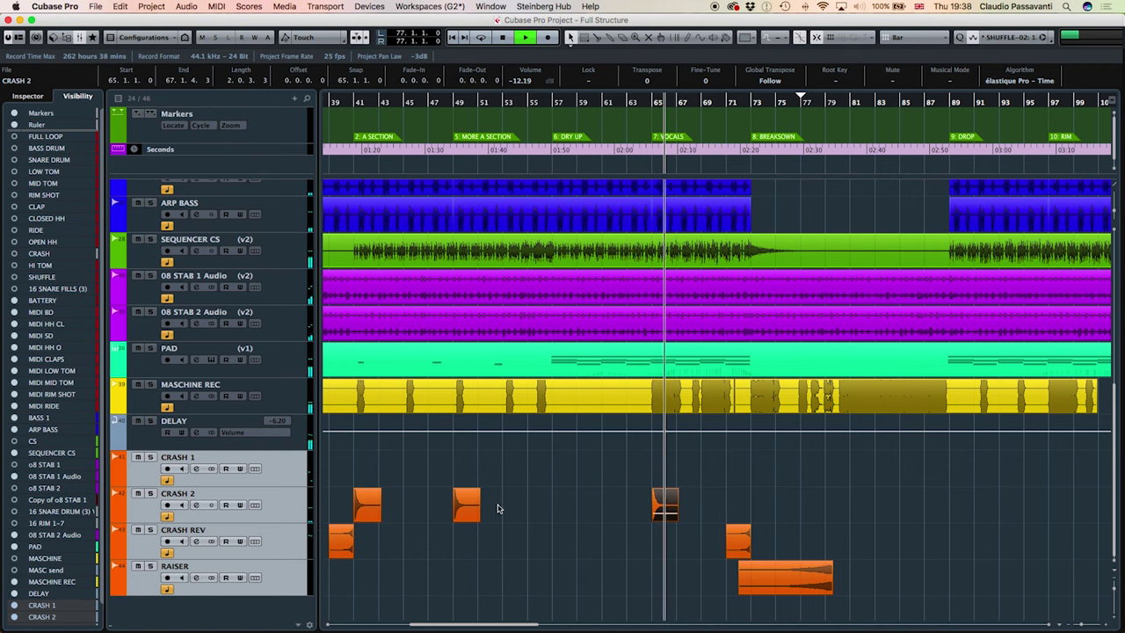
# Add a long crash at bar 73 and move the RAISER to 81.2.3.1, ending at bar 89.
pyautogui.hscroll(-10, 749, 460)
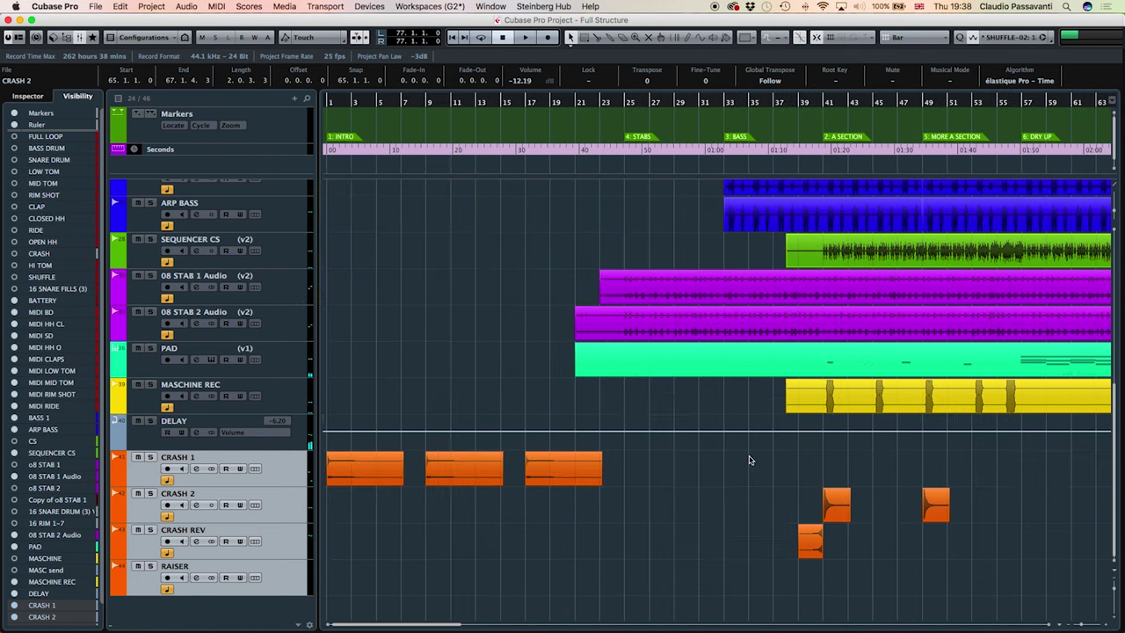
pyautogui.click(559, 469)
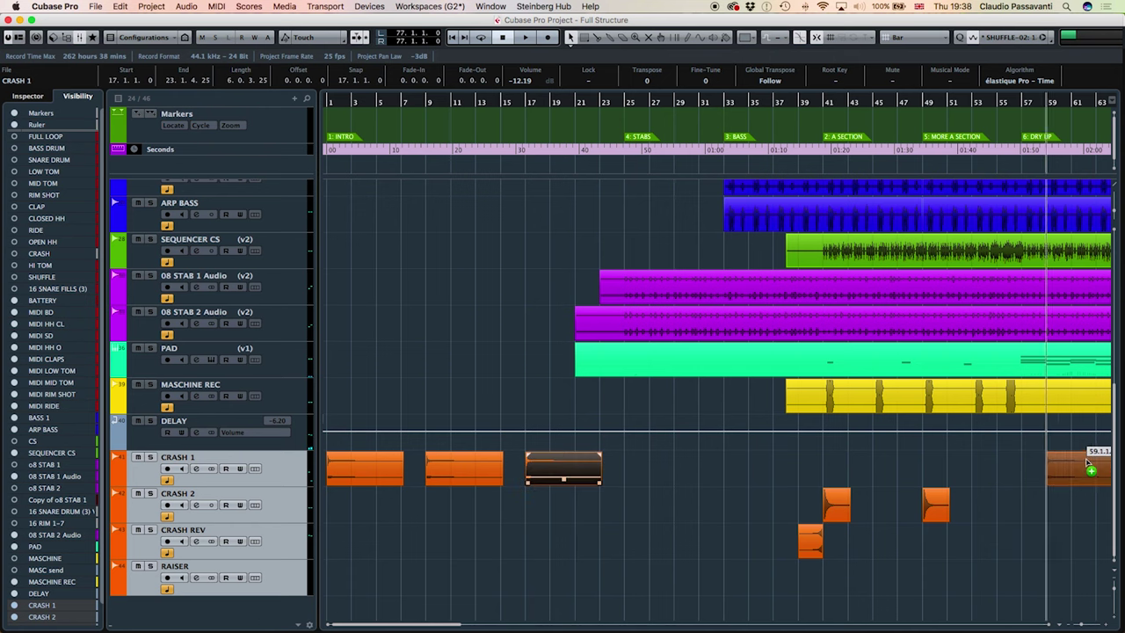
pyautogui.hscroll(3, 1095, 460)
pyautogui.moveTo(1117, 473); pyautogui.dragTo(1035, 458)
pyautogui.hscroll(10, 1035, 458)
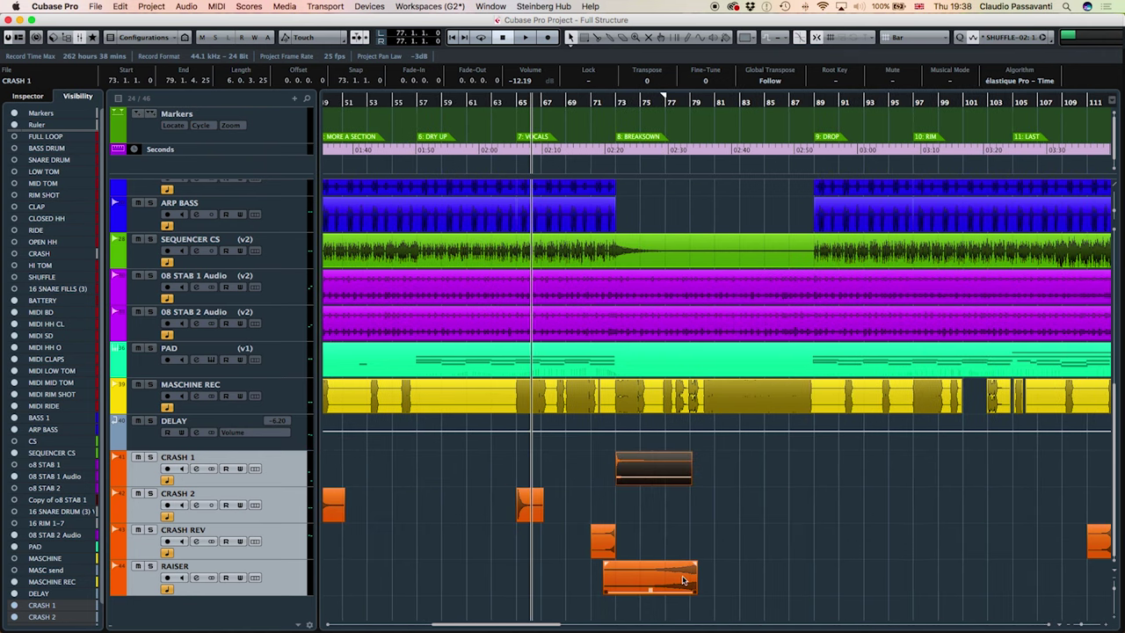
pyautogui.moveTo(683, 580); pyautogui.dragTo(799, 578)
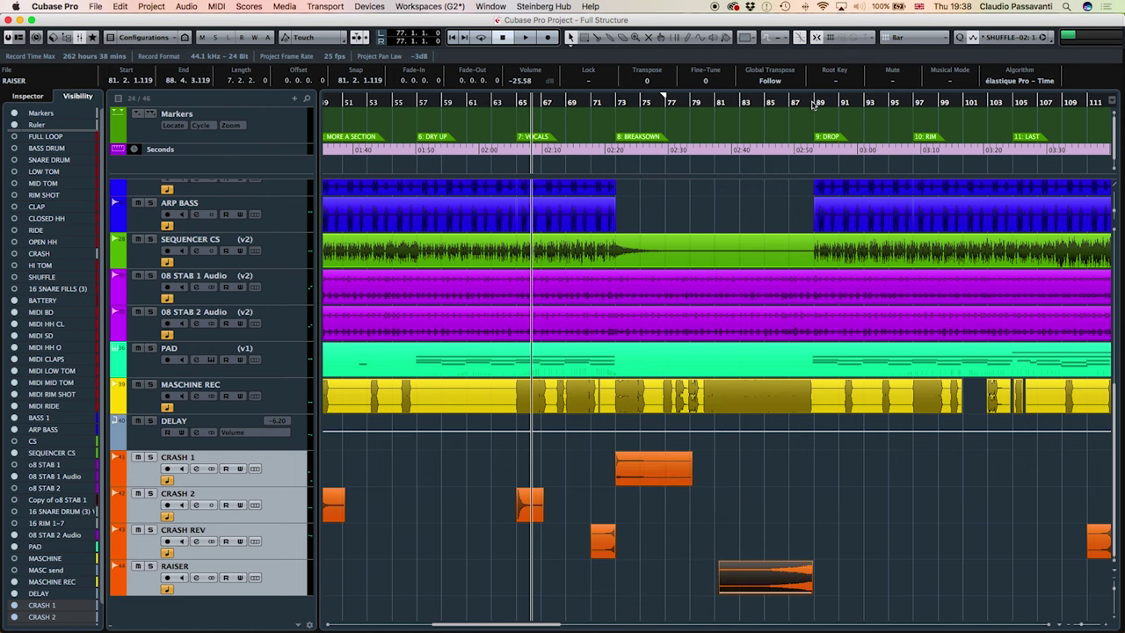
pyautogui.moveTo(814, 104); pyautogui.dragTo(666, 575)
# Shift the RAISER slightly earlier so it spans 81.2.2.119 to 88.4.4.119, ending at the bar-89 Drop.
pyautogui.press('h')
pyautogui.press('h')
pyautogui.press('h')
pyautogui.press('h')
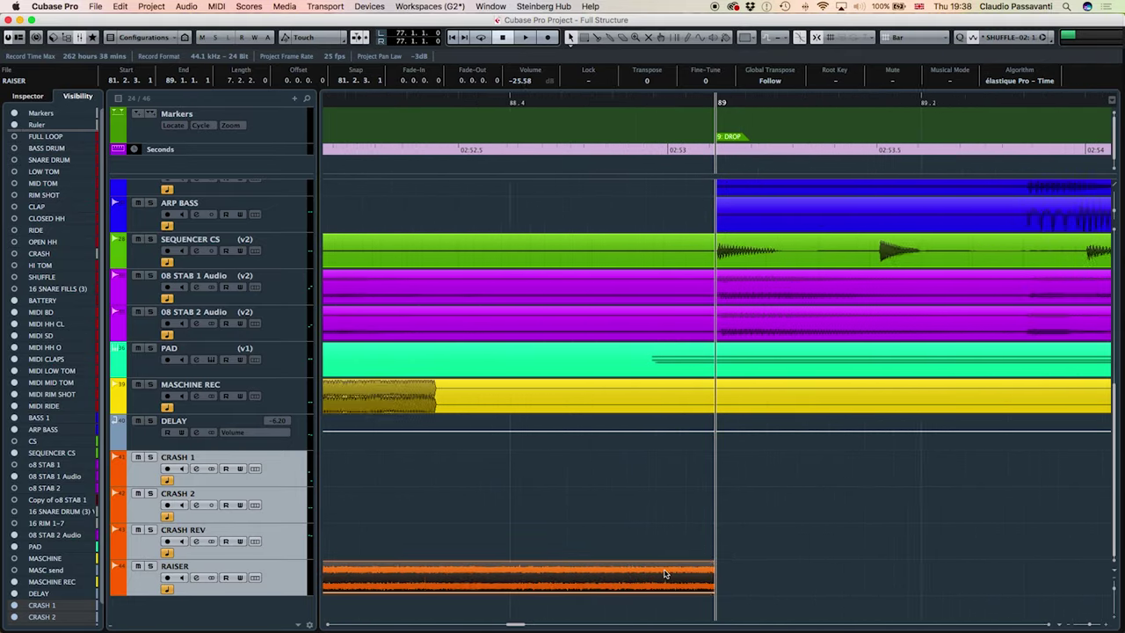
pyautogui.press('h')
pyautogui.press('h')
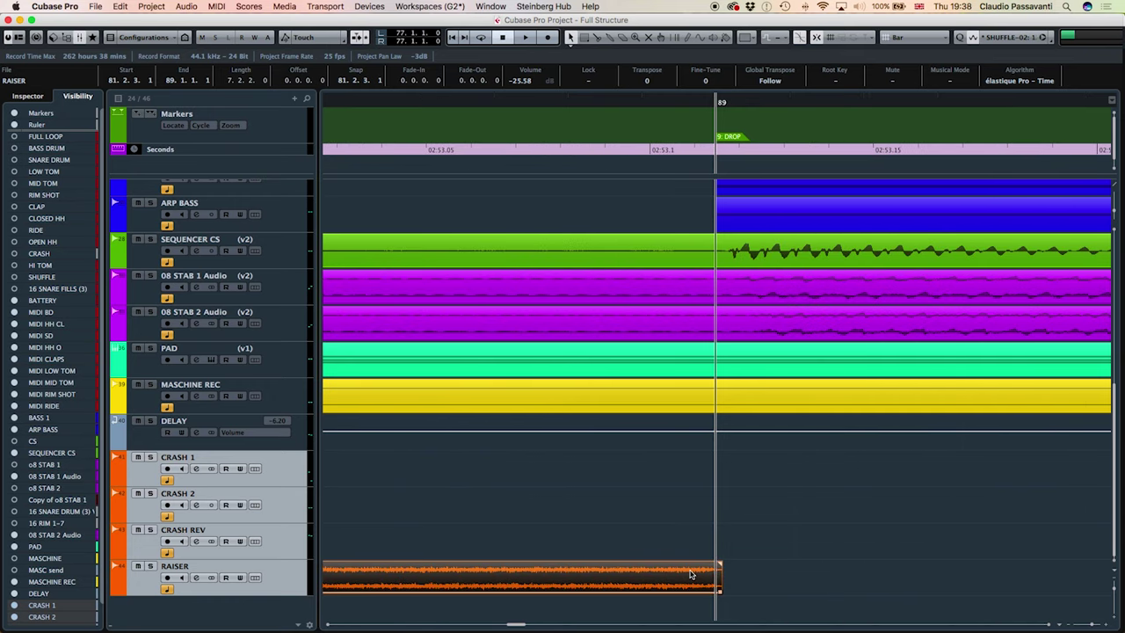
pyautogui.moveTo(678, 574); pyautogui.dragTo(682, 573)
pyautogui.press('g')
pyautogui.press('g')
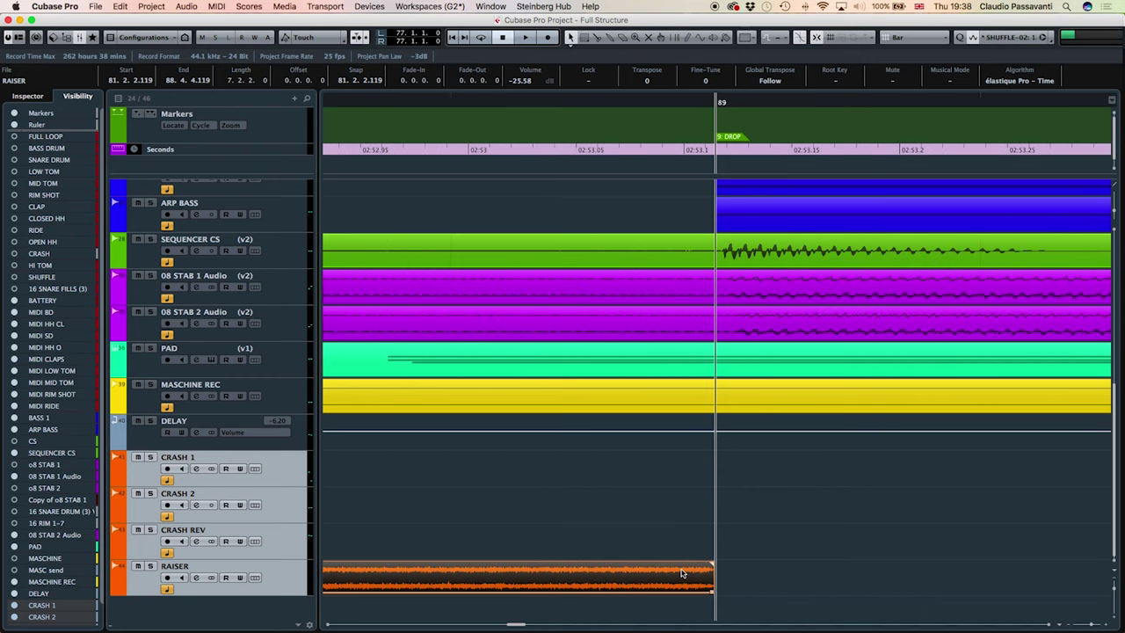